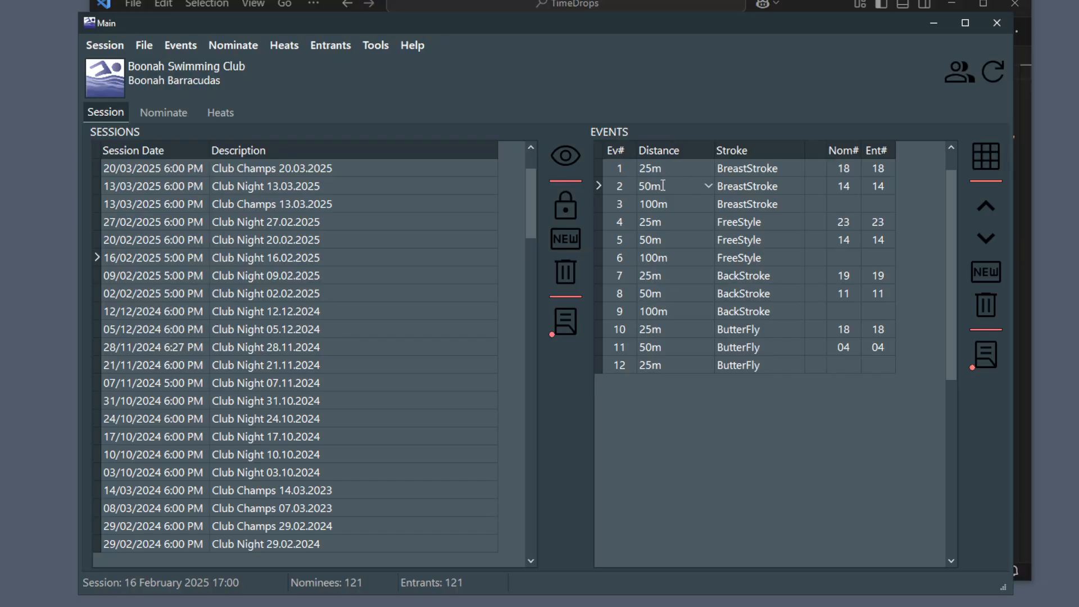
Look through the events of the Club Night 16.02.2025 session and its list of members for nomination.
key(Down)
key(Down)
key(Down)
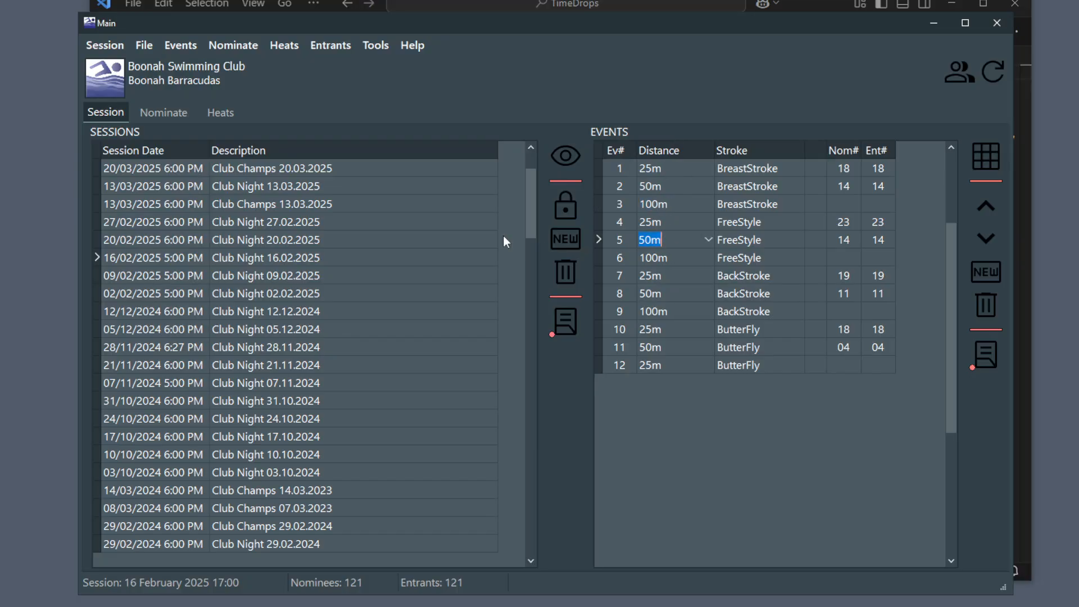
click(160, 115)
drag(451, 242, 434, 409)
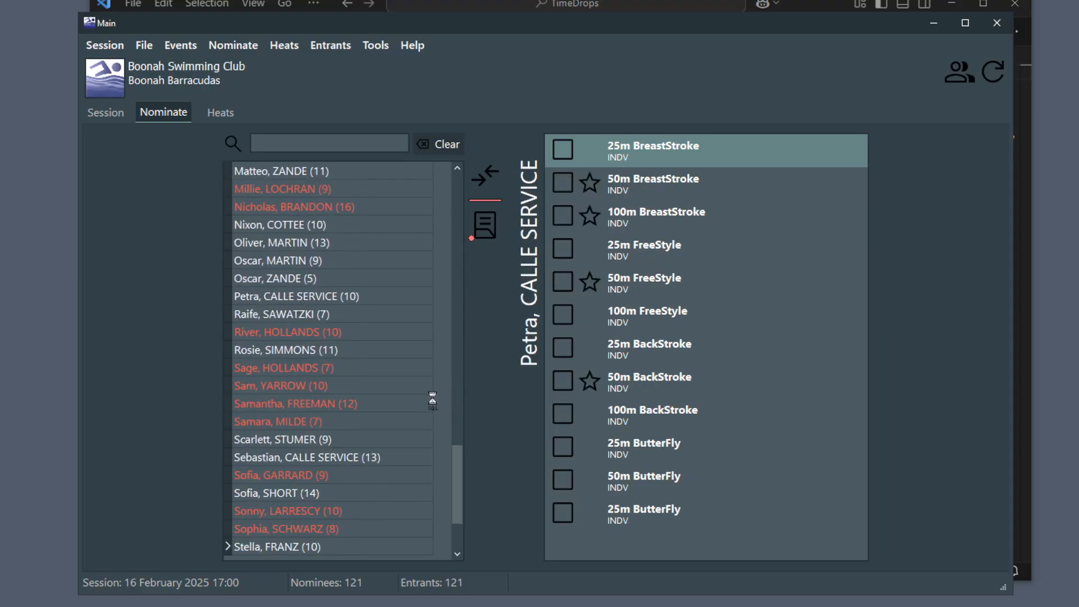
Review the heats and lane entrants of several breaststroke and freestyle events in the session.
click(216, 113)
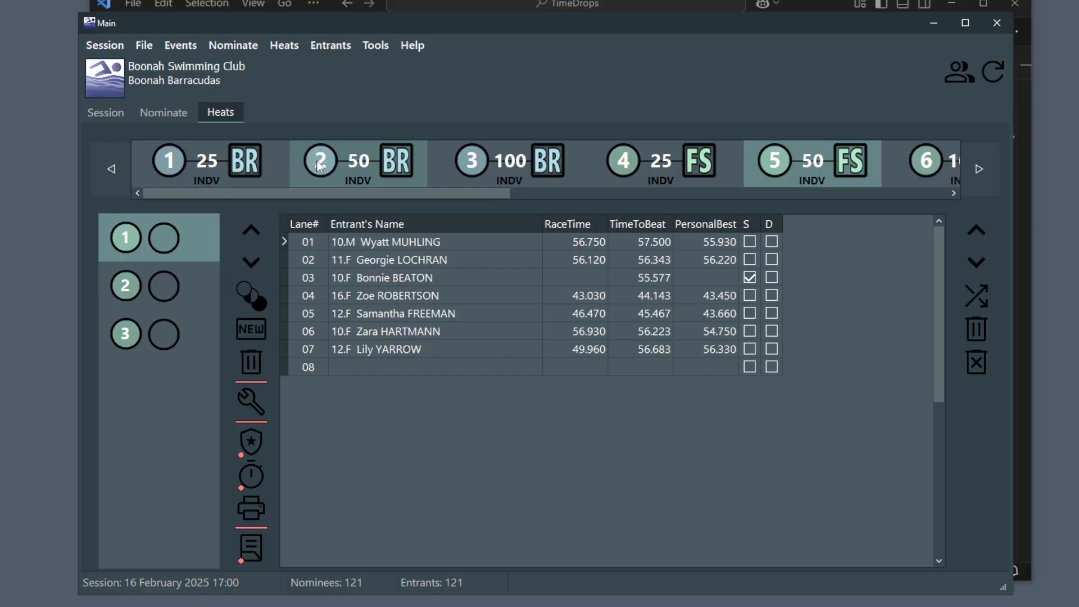
click(508, 166)
click(652, 177)
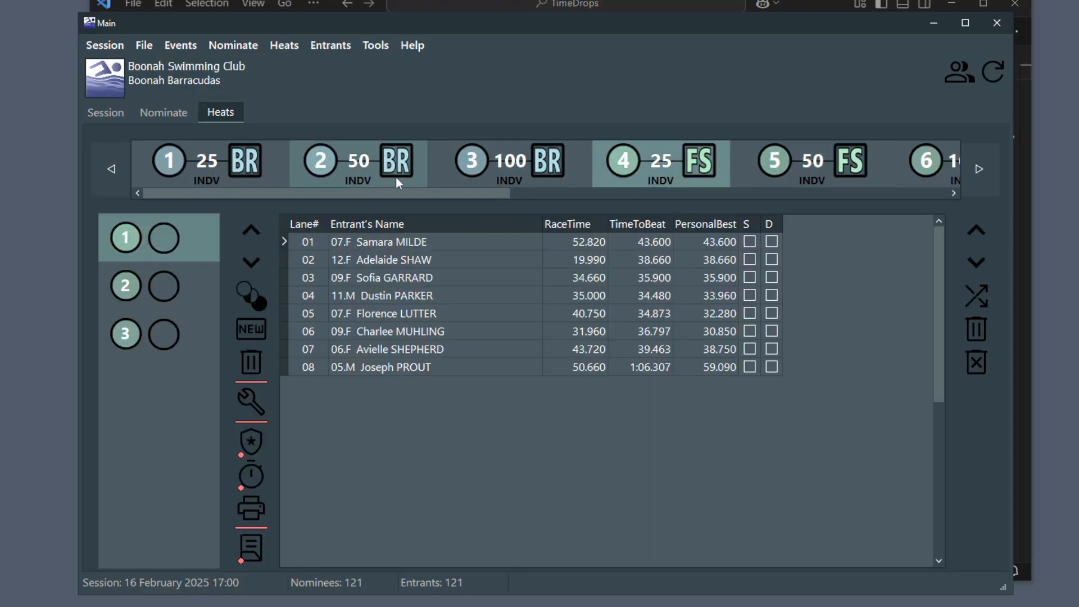
click(219, 168)
click(798, 169)
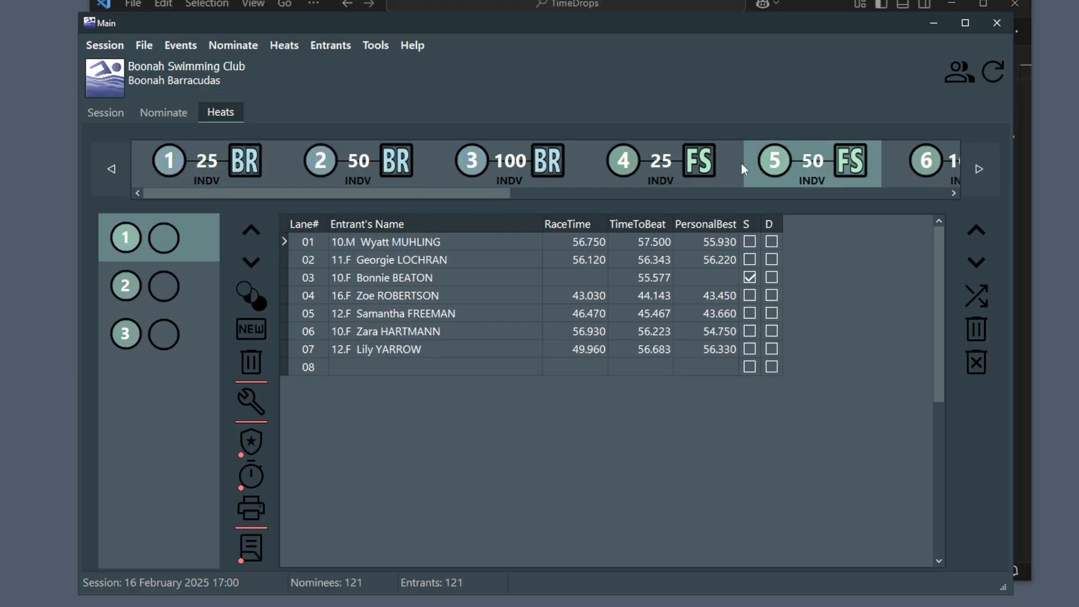
Examine the Auto Build Heats options for event 4, 25m FreeStyle, and dismiss them without building heats.
click(641, 168)
click(290, 44)
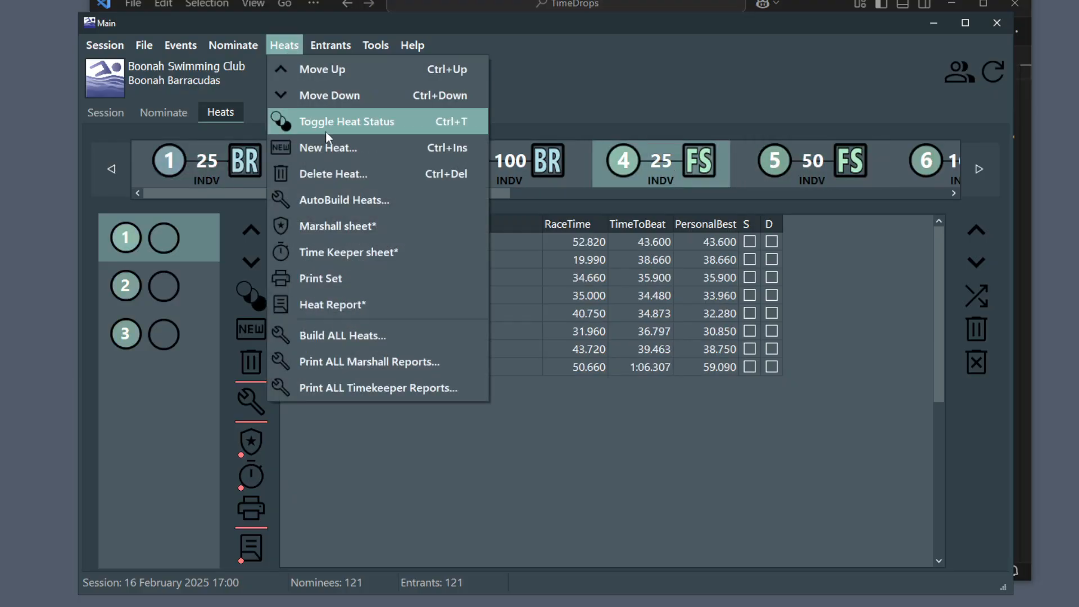
click(360, 202)
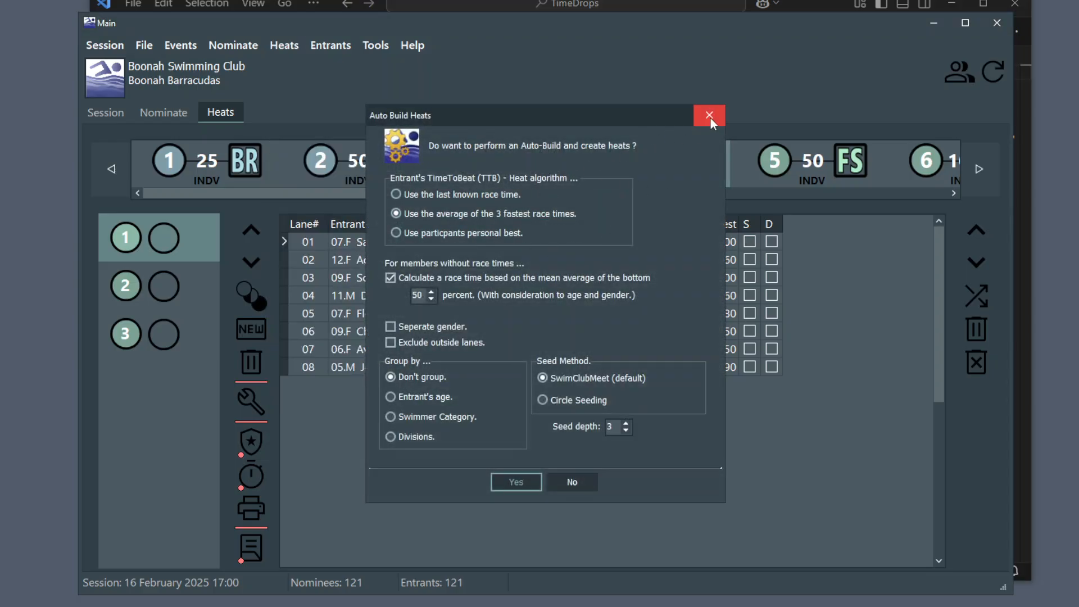
click(711, 118)
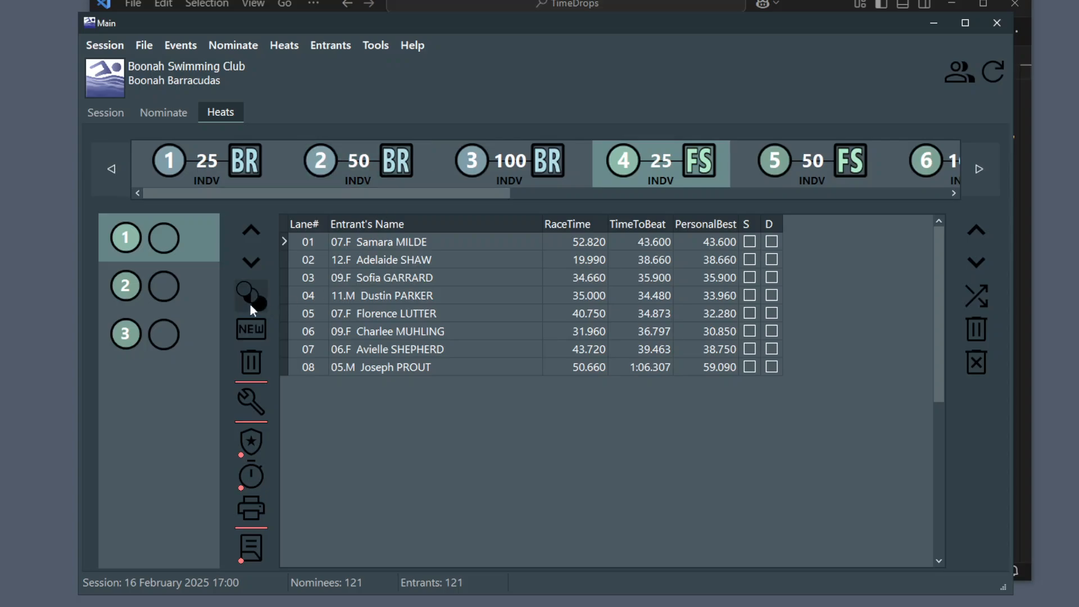
click(257, 405)
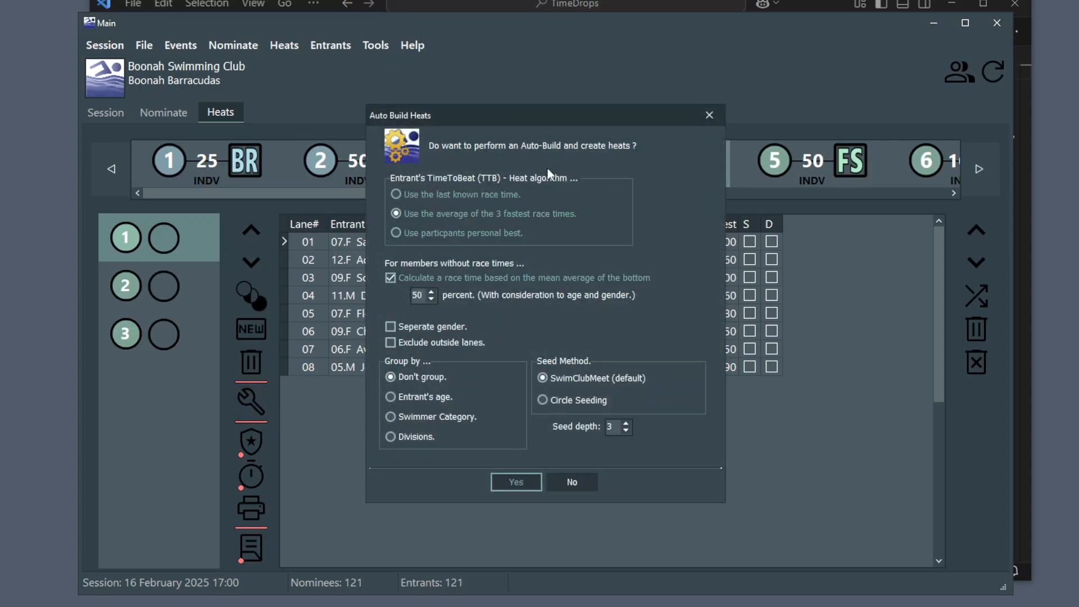
click(709, 115)
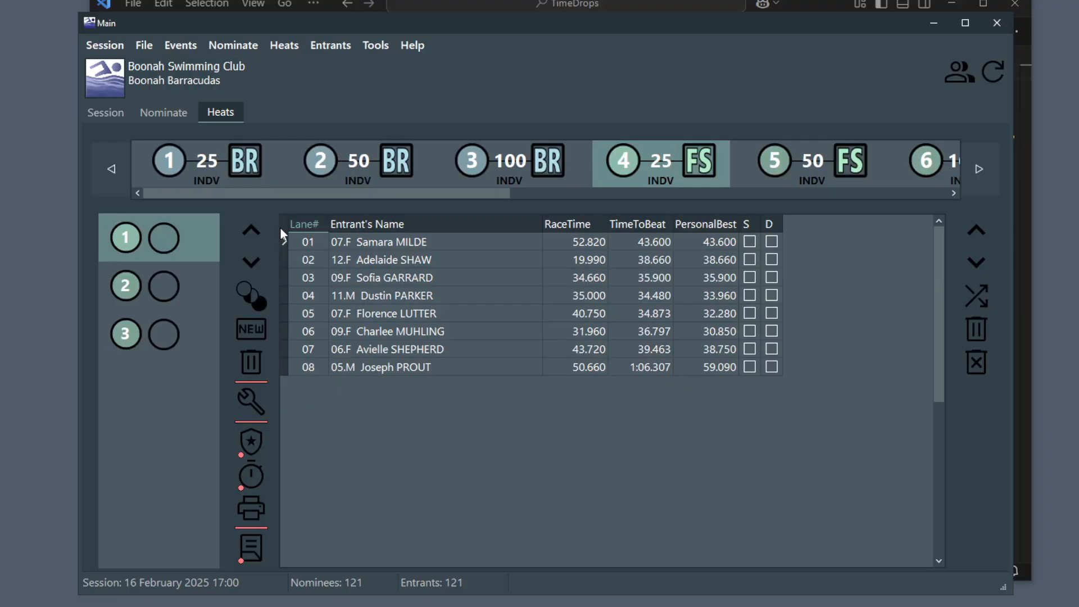
Revisit the session list, the nominations and the heats of the current session.
click(119, 114)
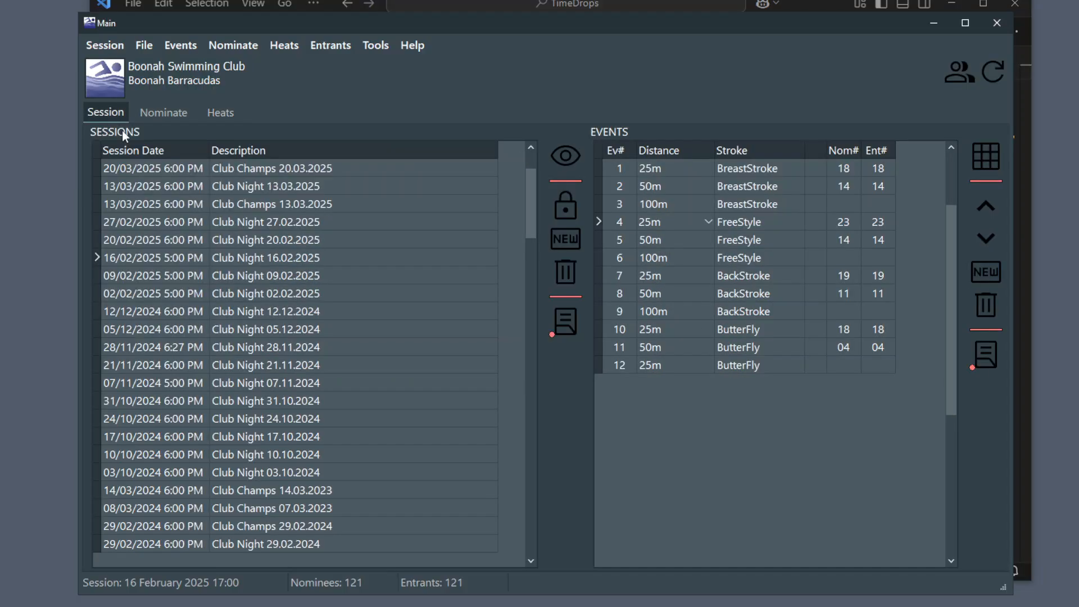
click(158, 114)
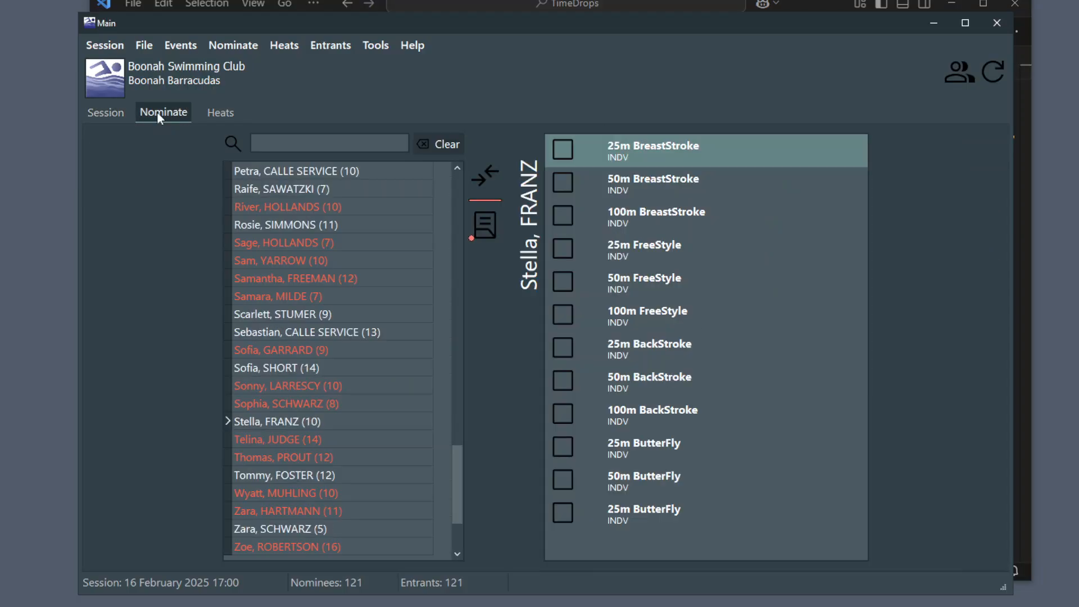
click(224, 116)
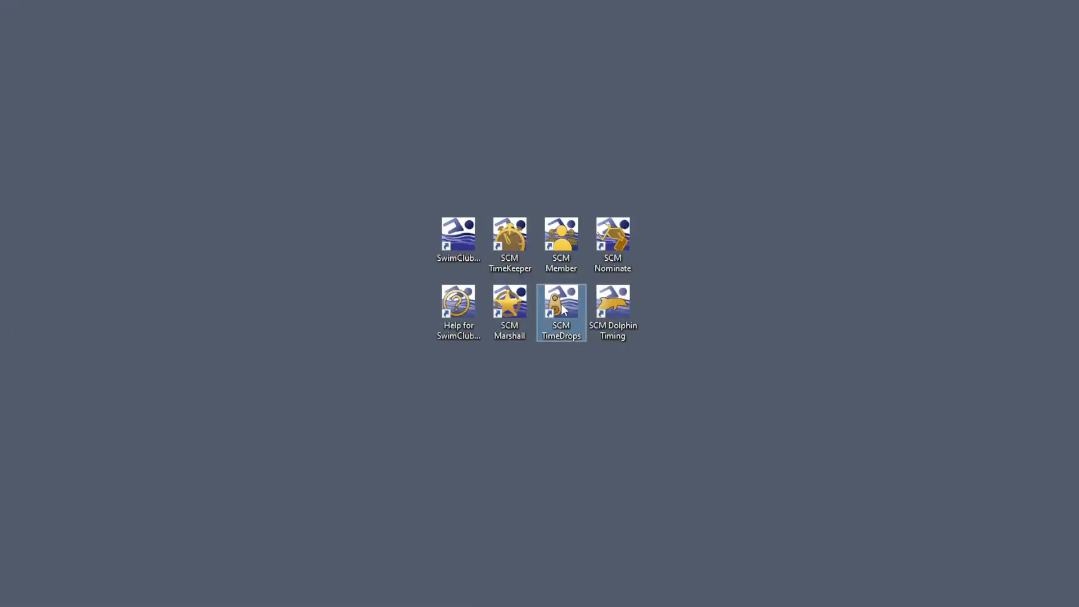
Start SCM TimeDrops, connect to localHost\SQLEXPRESS using OS authentication and load session 139, Club Night 16.02.2025.
double_click(560, 304)
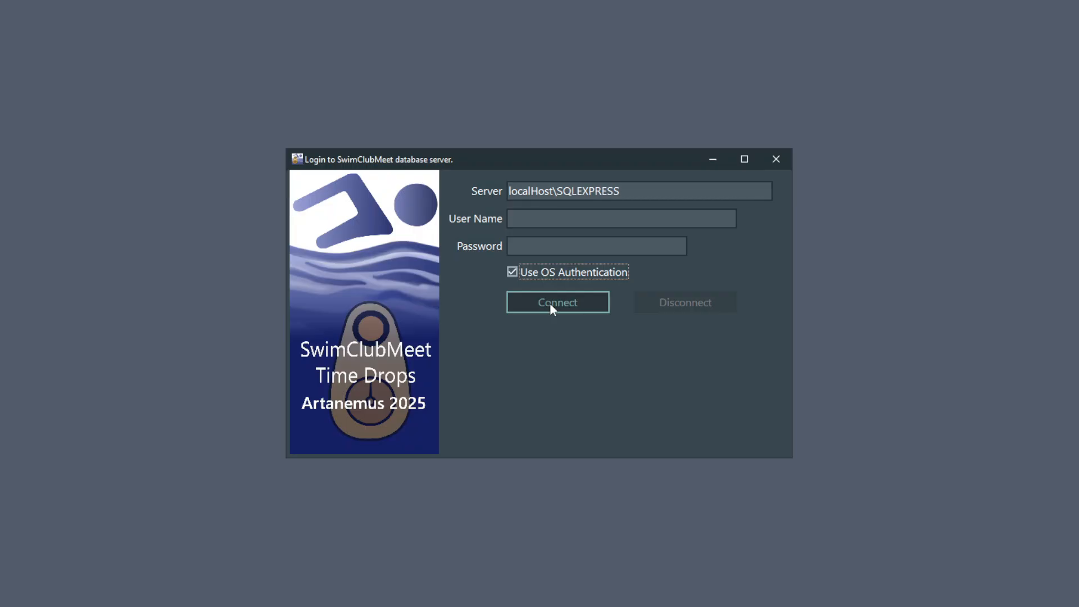
click(550, 302)
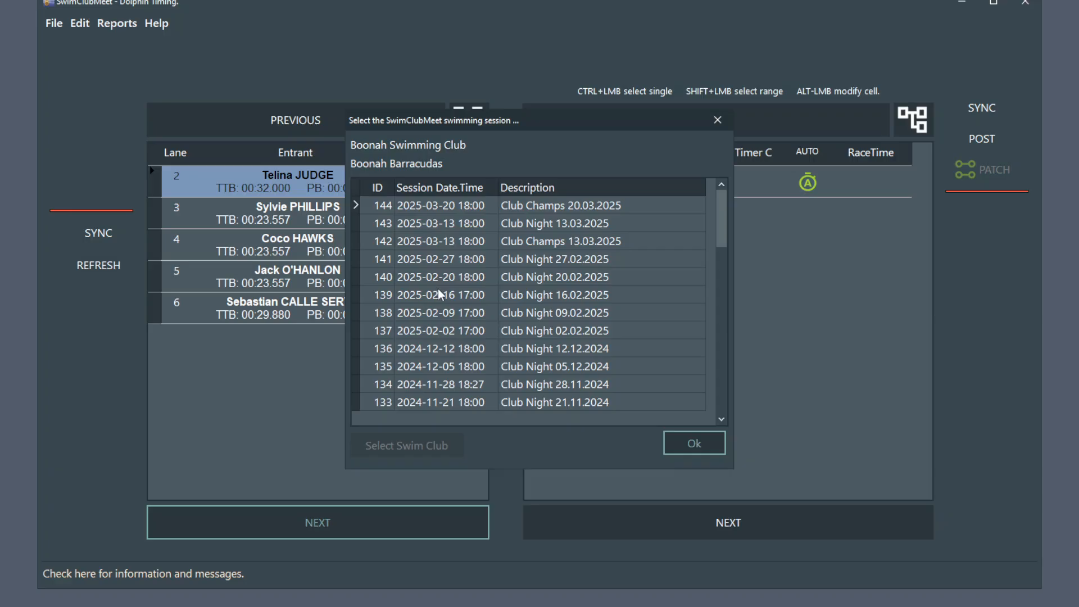
click(449, 296)
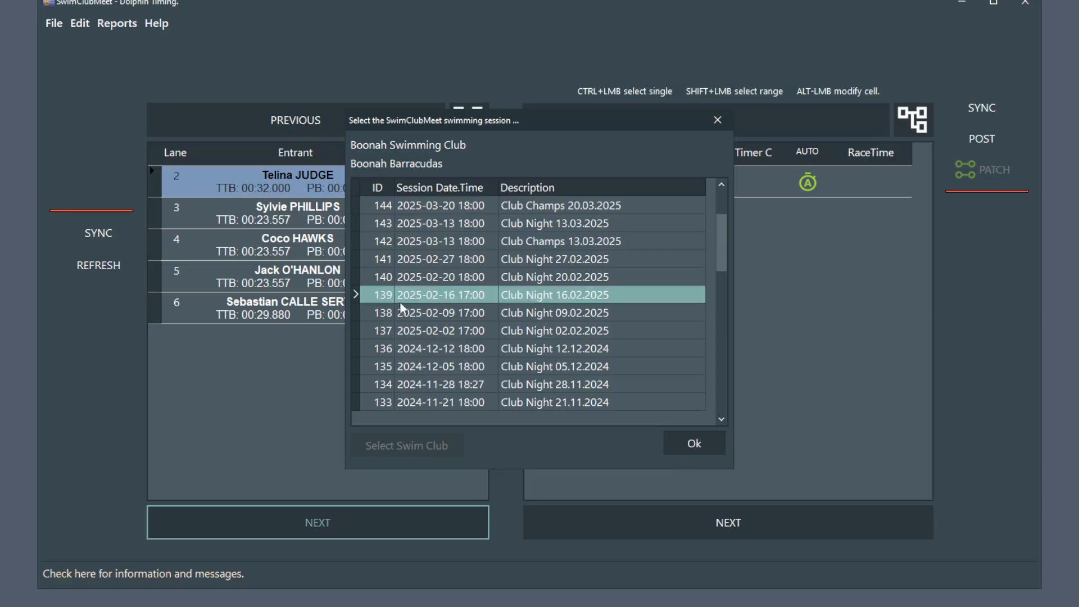
double_click(422, 302)
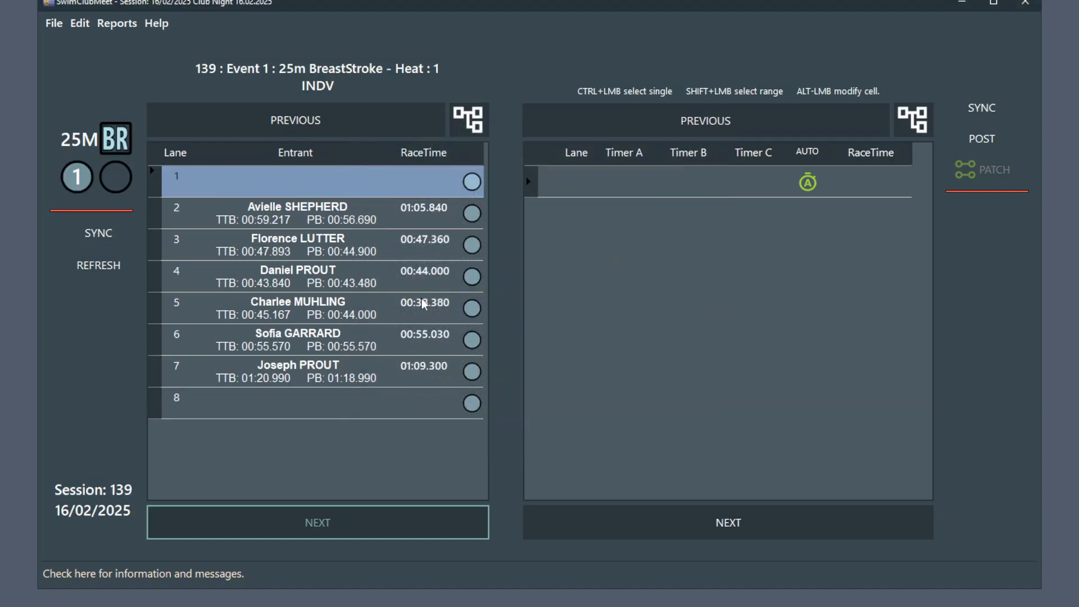
Advance through the session's heats to event 5, 50m FreeStyle, heat 1.
click(350, 528)
click(352, 524)
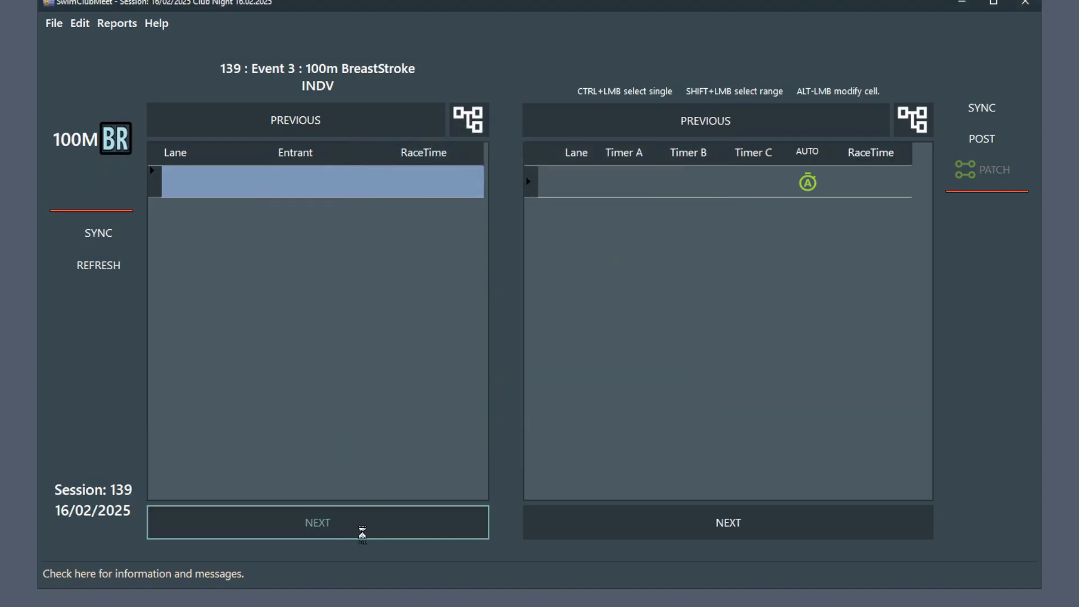
click(352, 524)
click(352, 525)
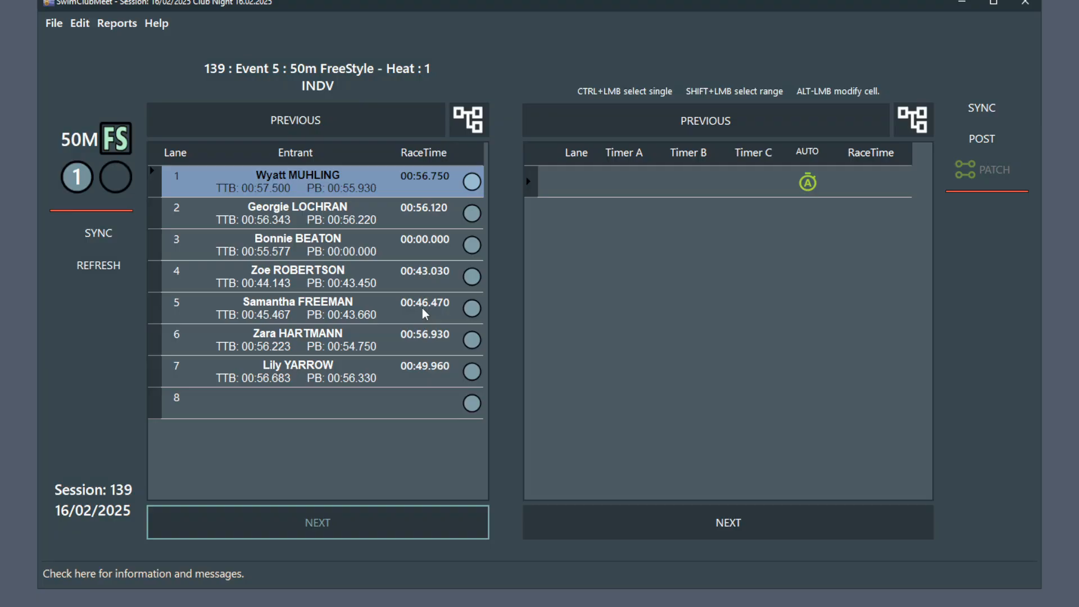
Export the Time-Drops meet program as a Basic Meet Program to the folder c:\TimeDrops\Meets.
click(52, 28)
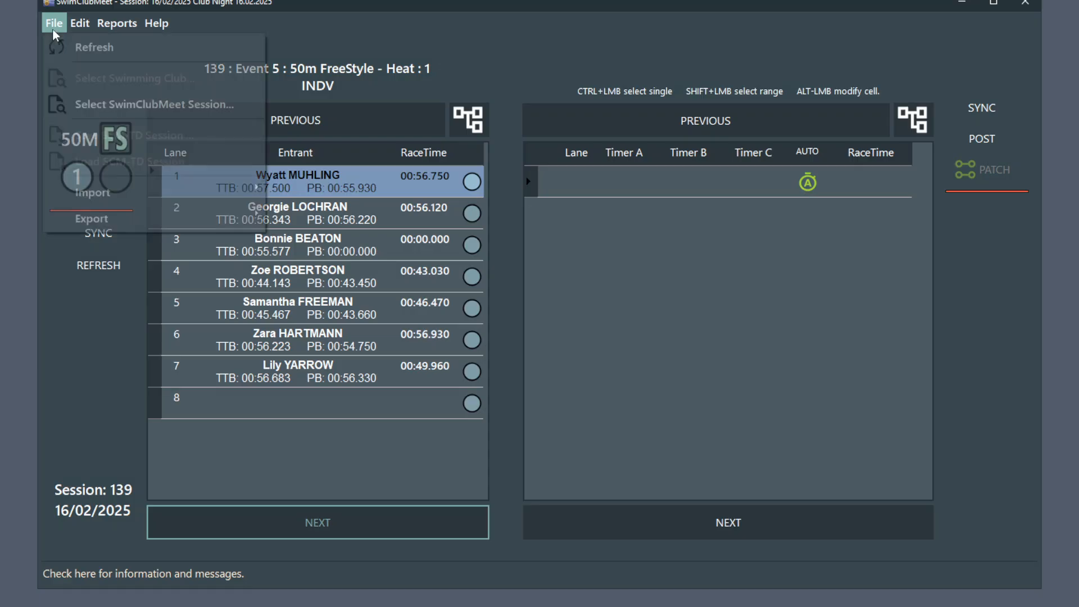
mouse_move(109, 218)
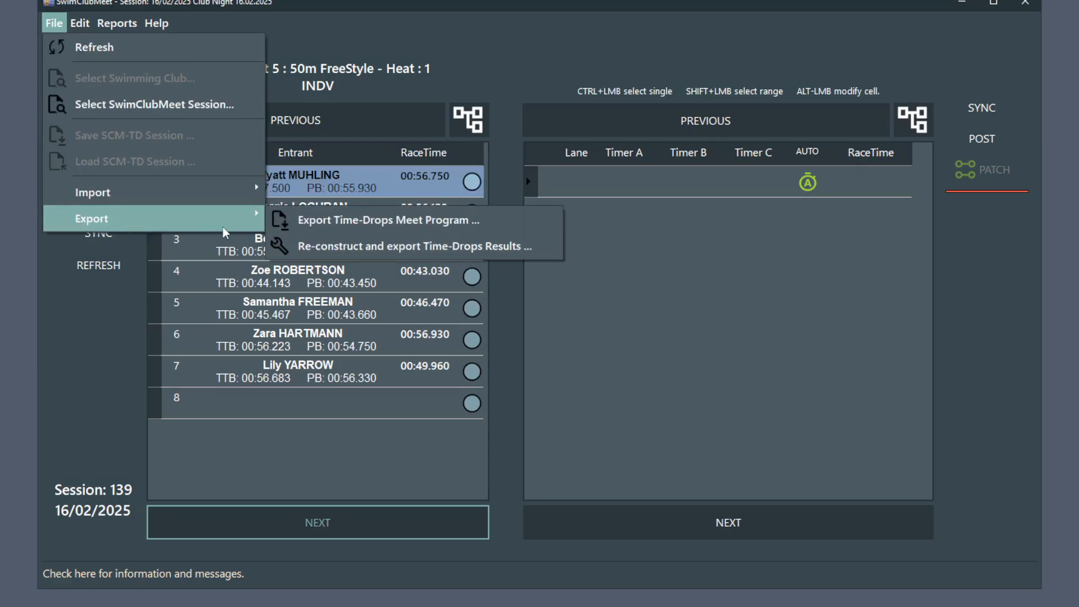
click(348, 222)
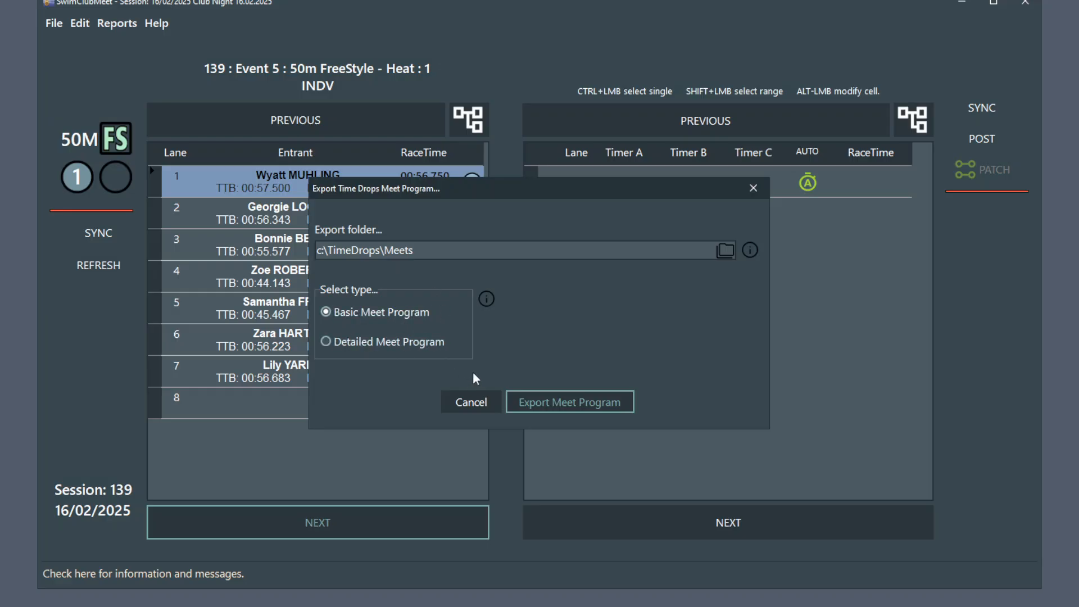
click(552, 401)
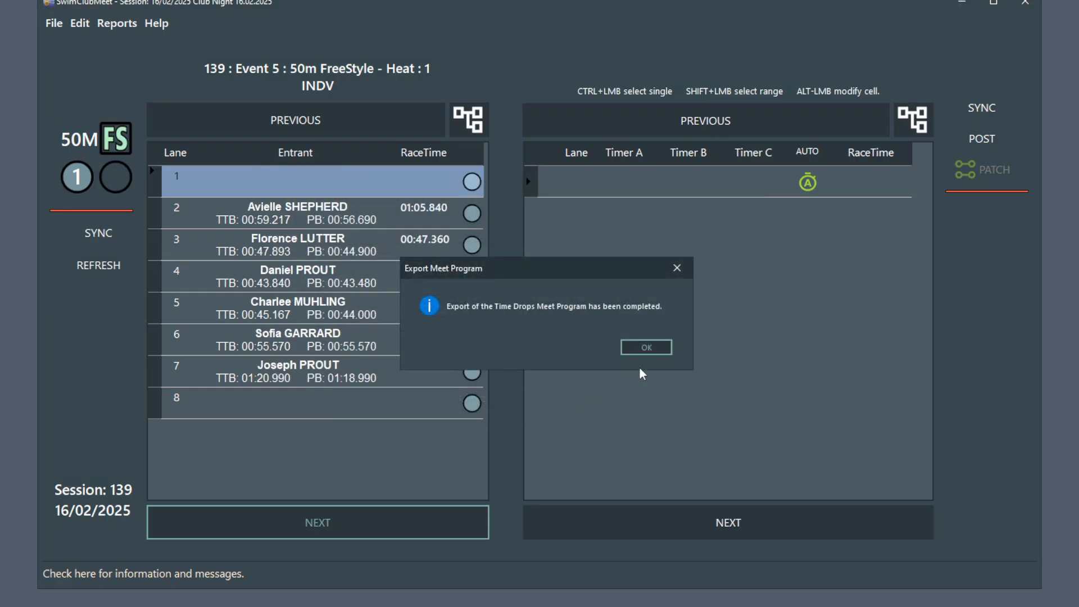
click(645, 353)
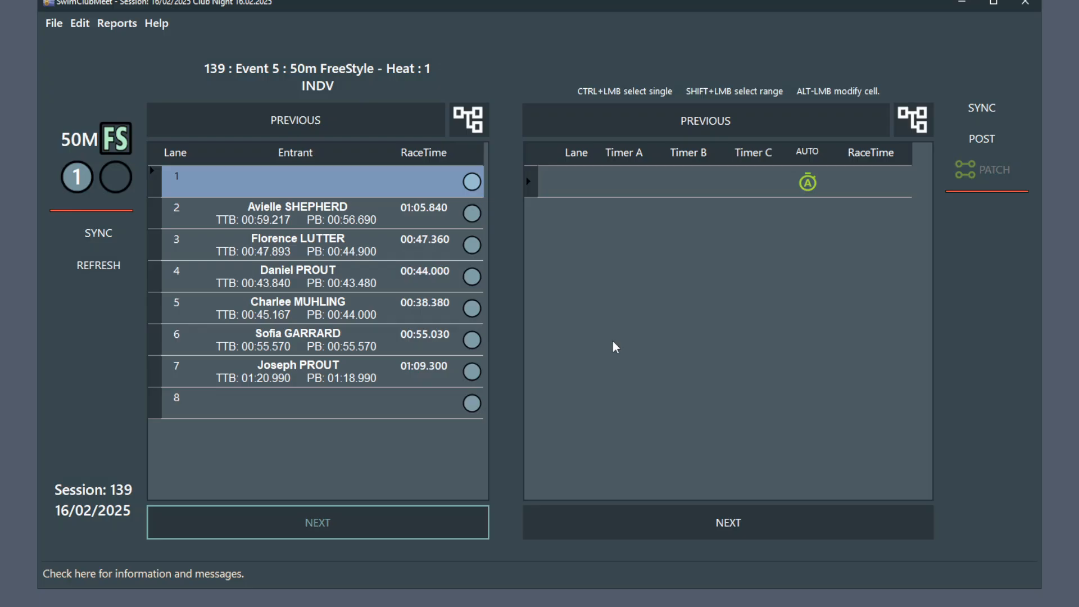
Switch to Visual Studio Code and open meet_program.json from the Meets folder of the TimeDrops project.
key(alt+Tab)
key(alt+Tab)
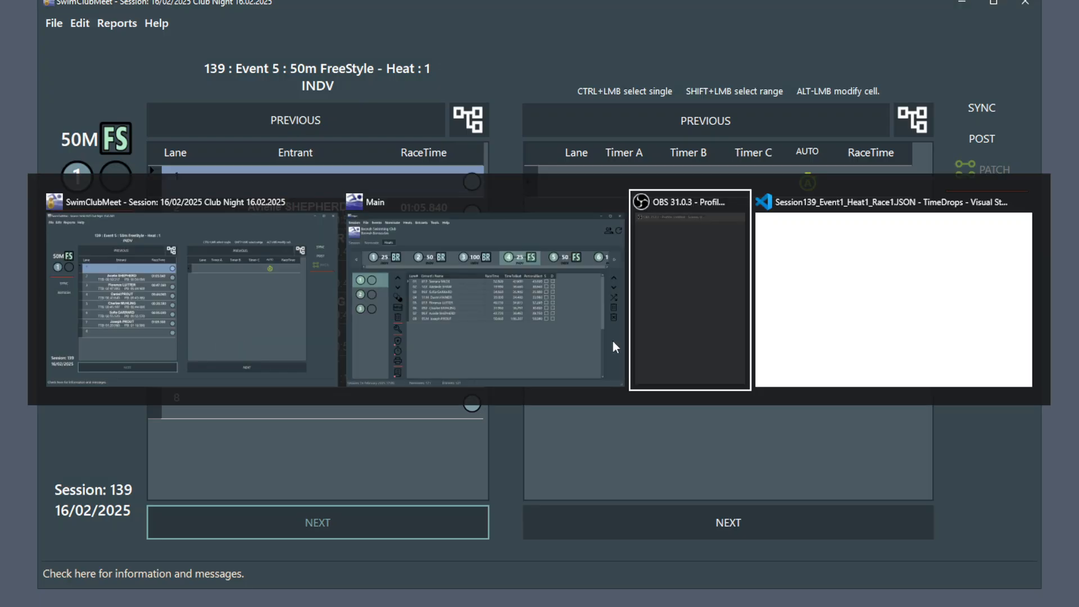
key(Tab)
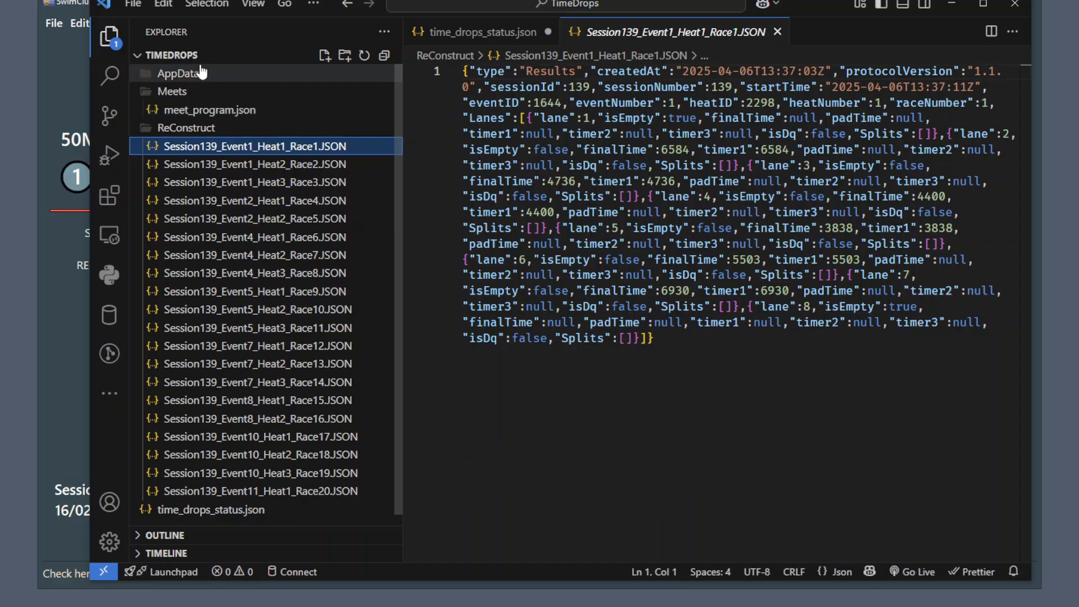
click(181, 55)
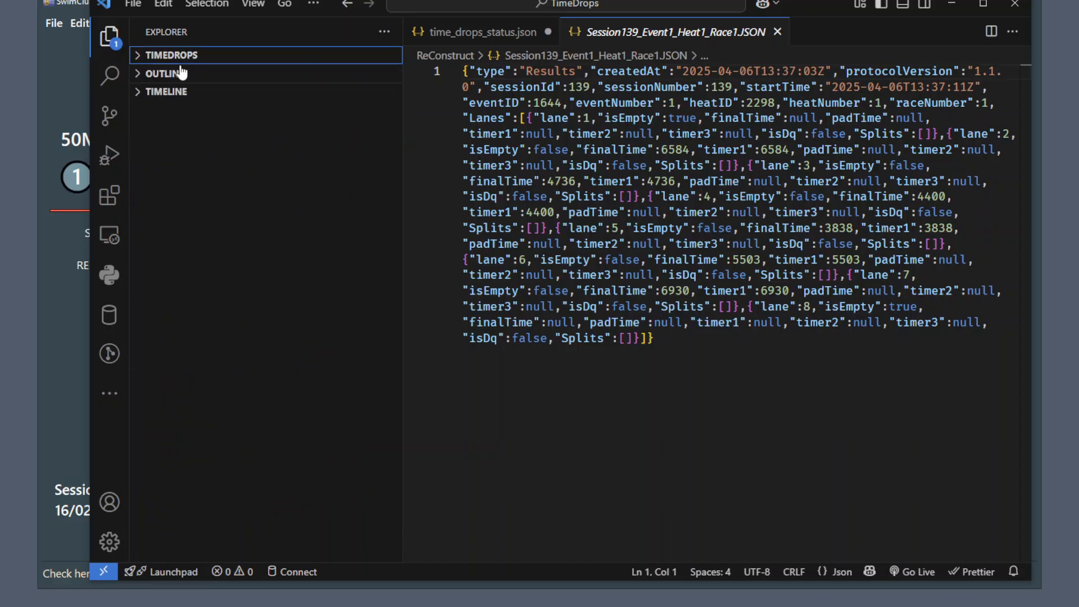
click(180, 55)
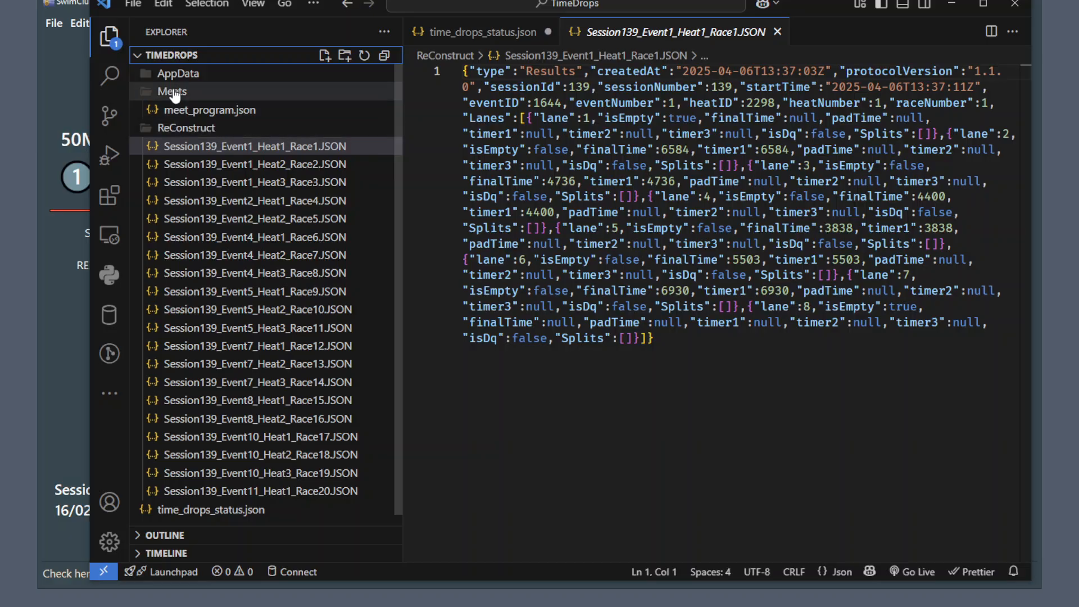
click(173, 93)
click(171, 94)
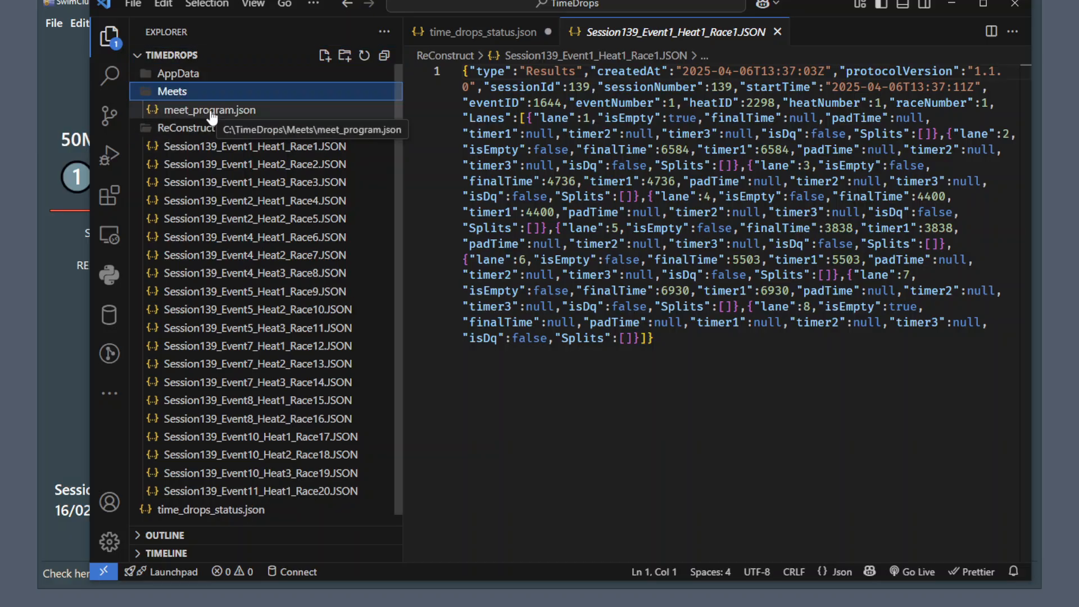
click(212, 111)
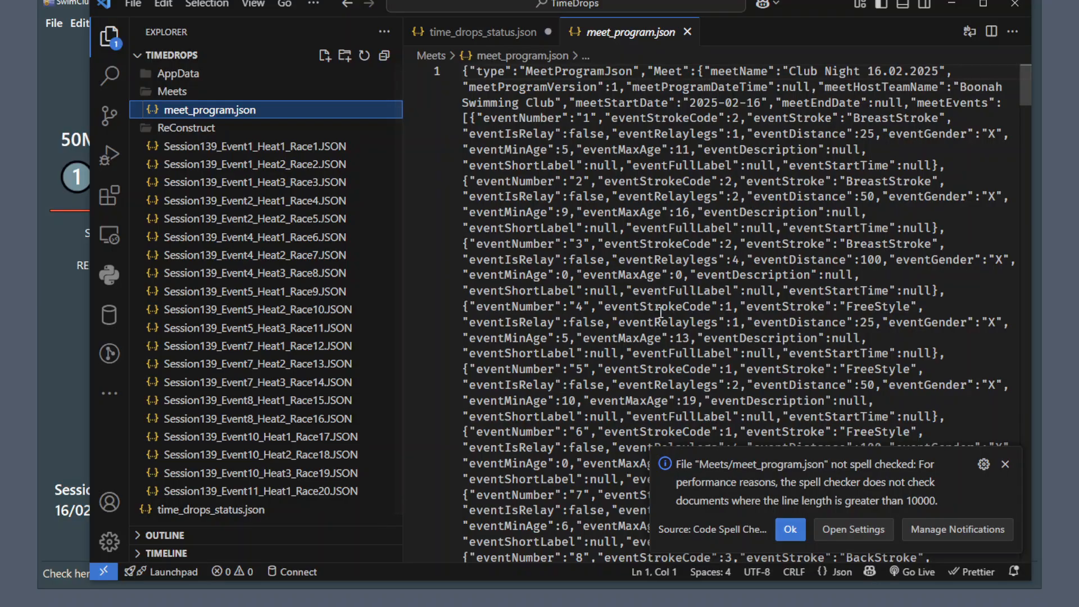
click(1005, 464)
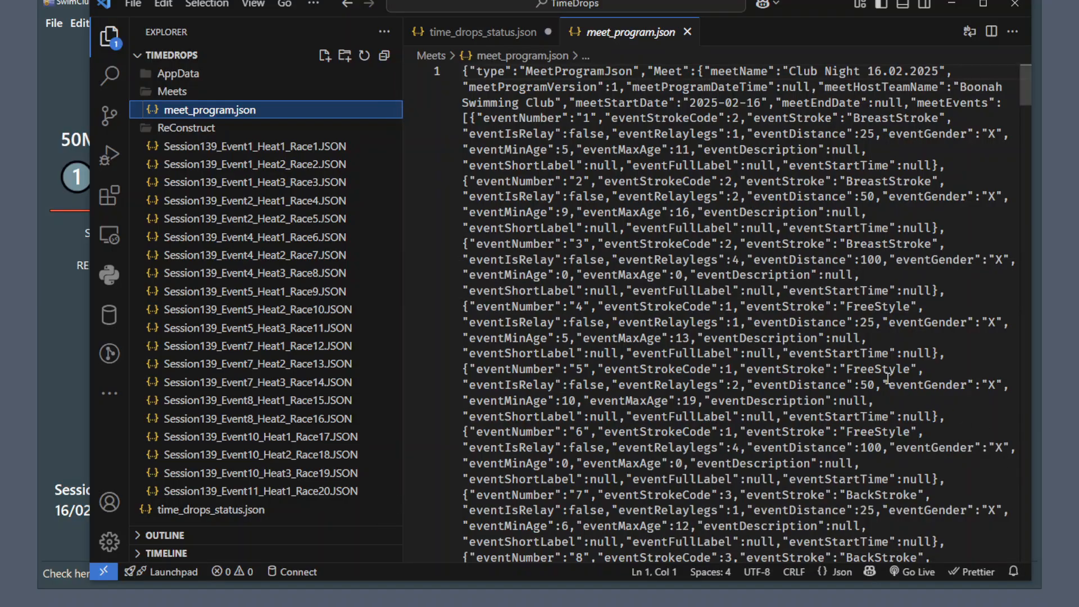
Examine the meet, event and race data in the exported meet_program.json, comparing with the SwimClubMeet window.
scroll(791, 342, down, 3)
scroll(791, 342, down, 15)
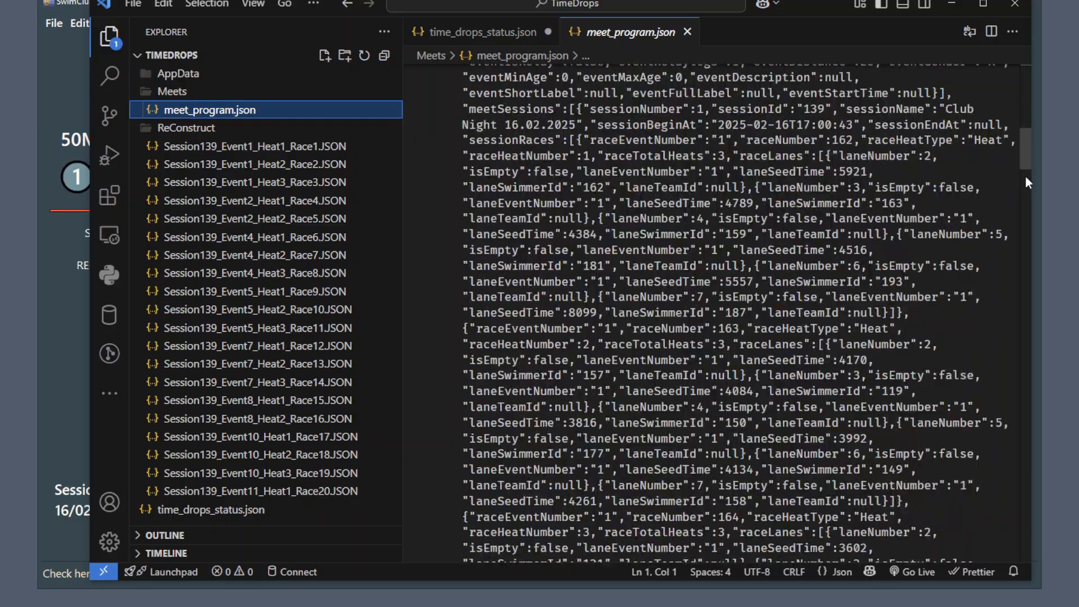
drag(1026, 194, 1059, 91)
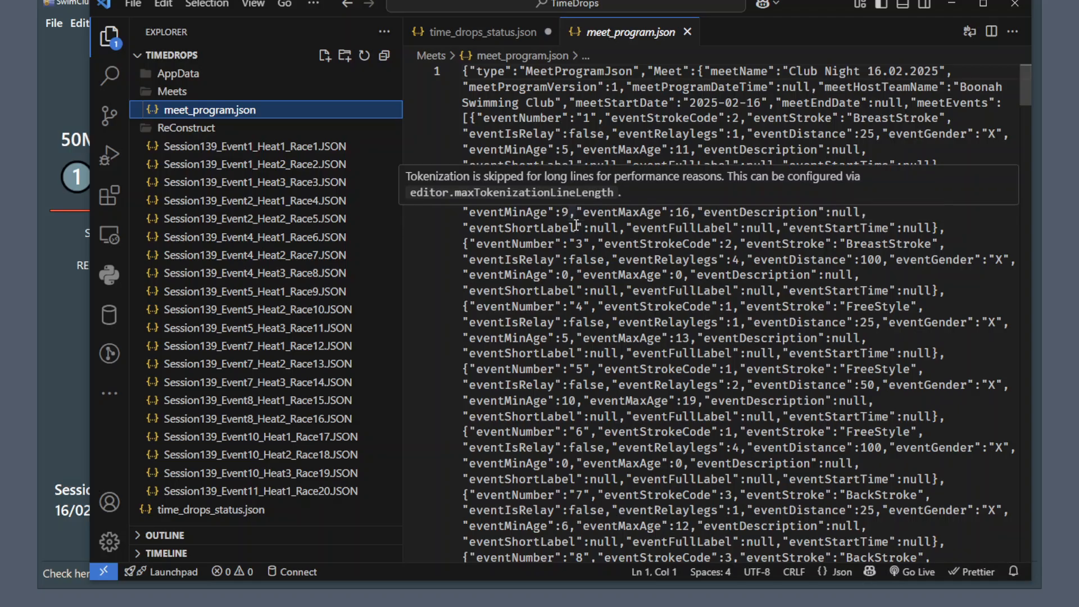
key(alt+Tab)
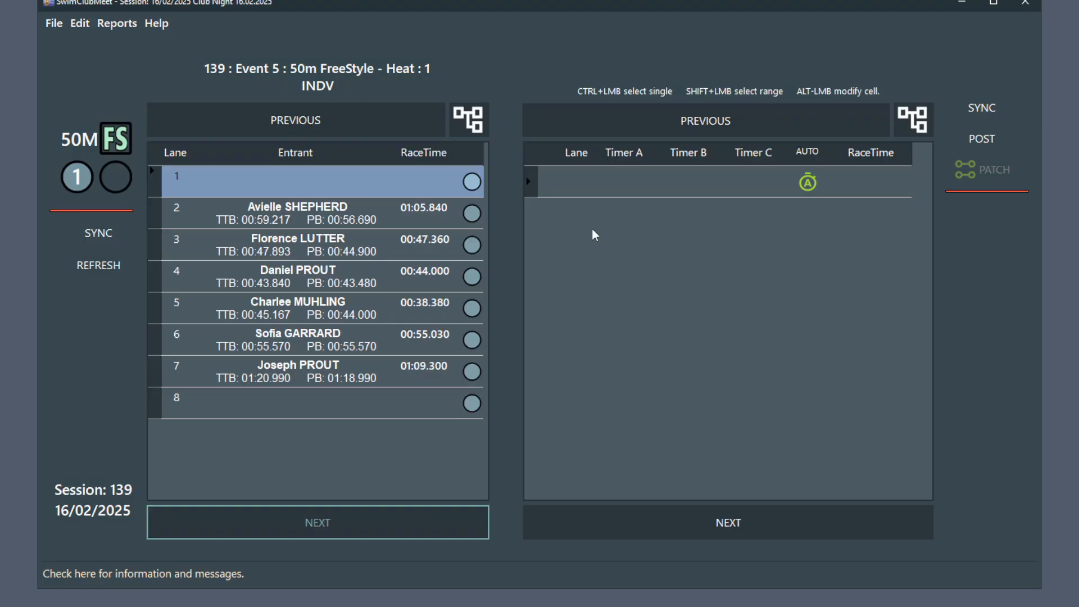
key(alt+Tab)
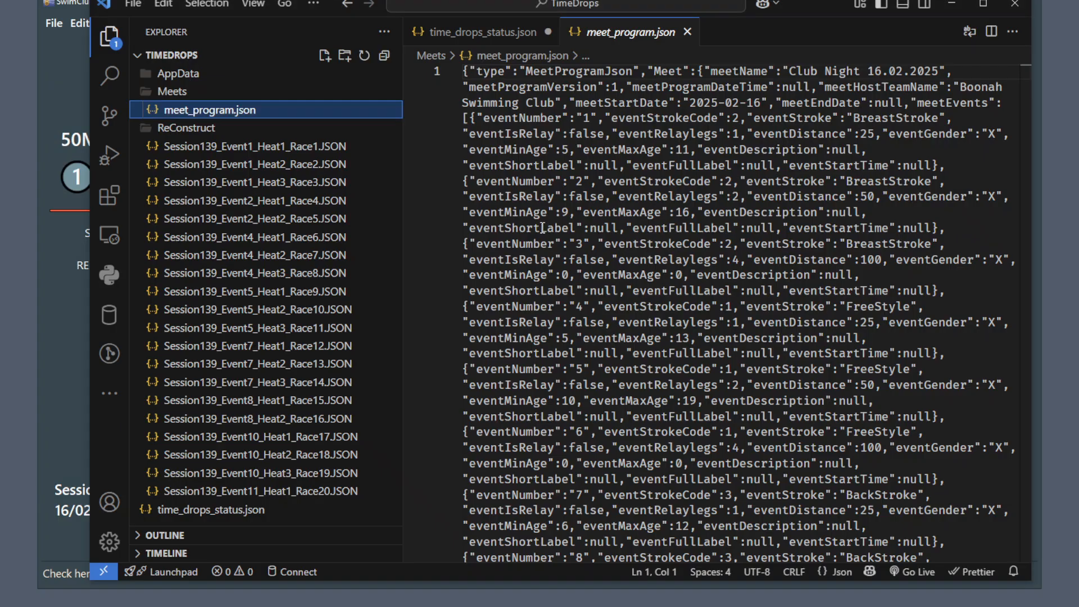
Move Session139_Event1_Heat1_Race1.JSON from ReConstruct into the Meets folder and acknowledge the new results file in SwimClubMeet.
click(290, 148)
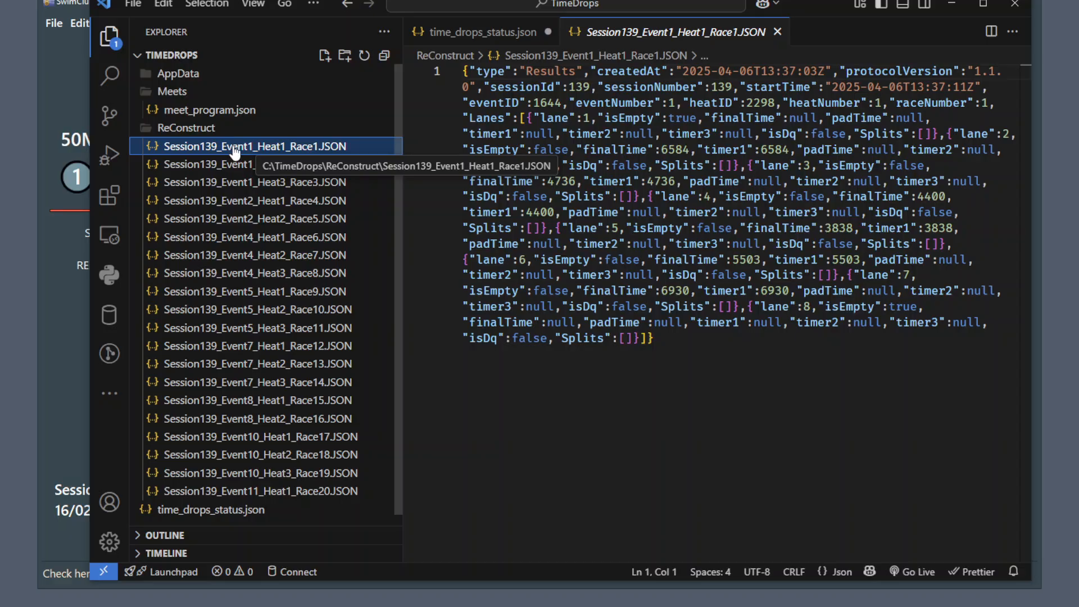
drag(235, 152, 180, 93)
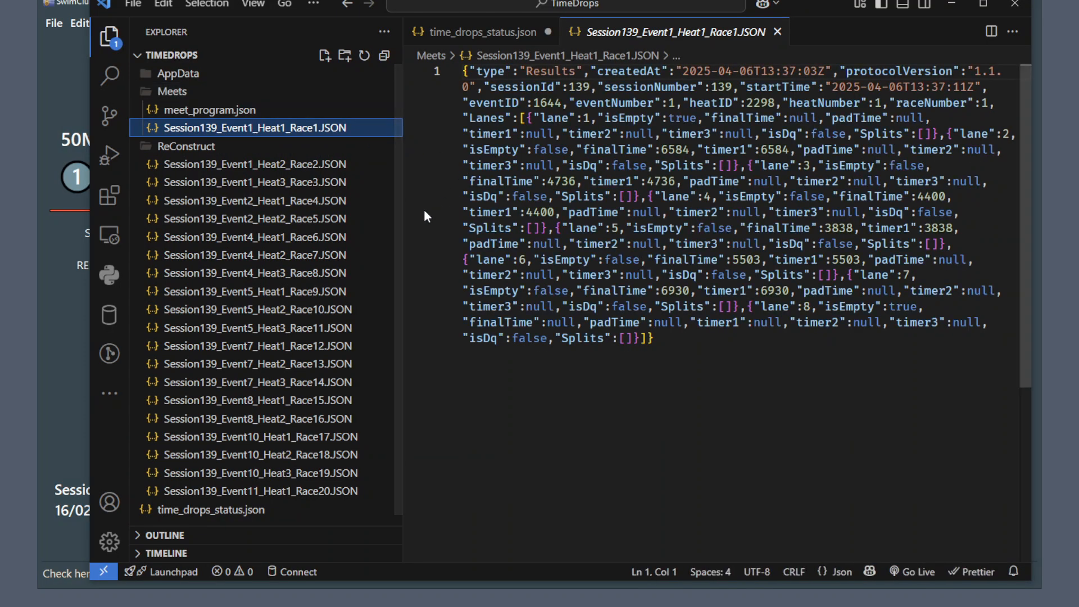
key(alt+Tab)
key(alt+Tab)
key(alt+Tab)
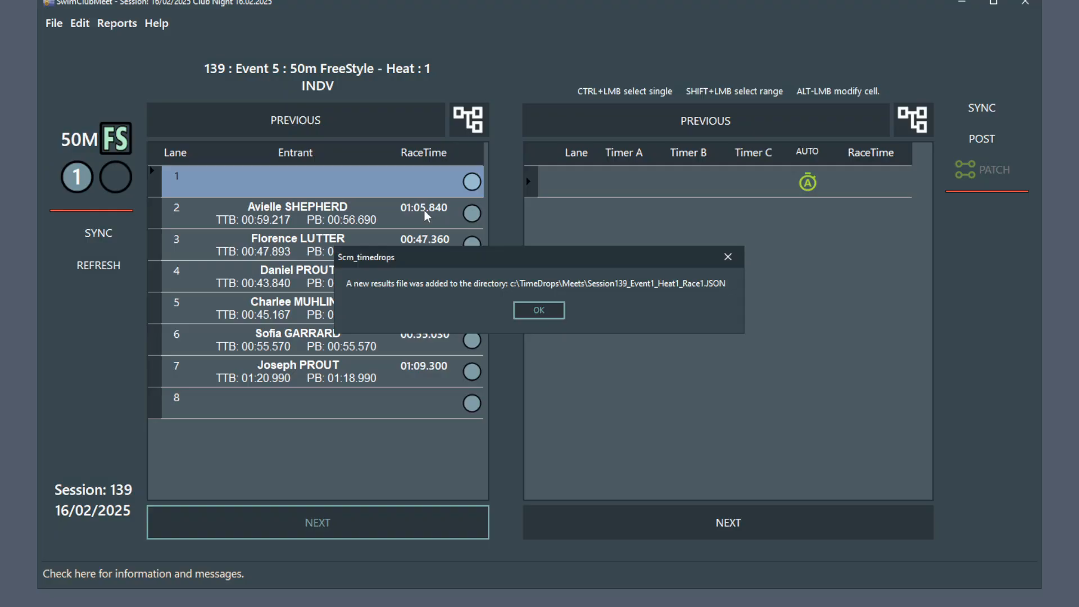
click(538, 311)
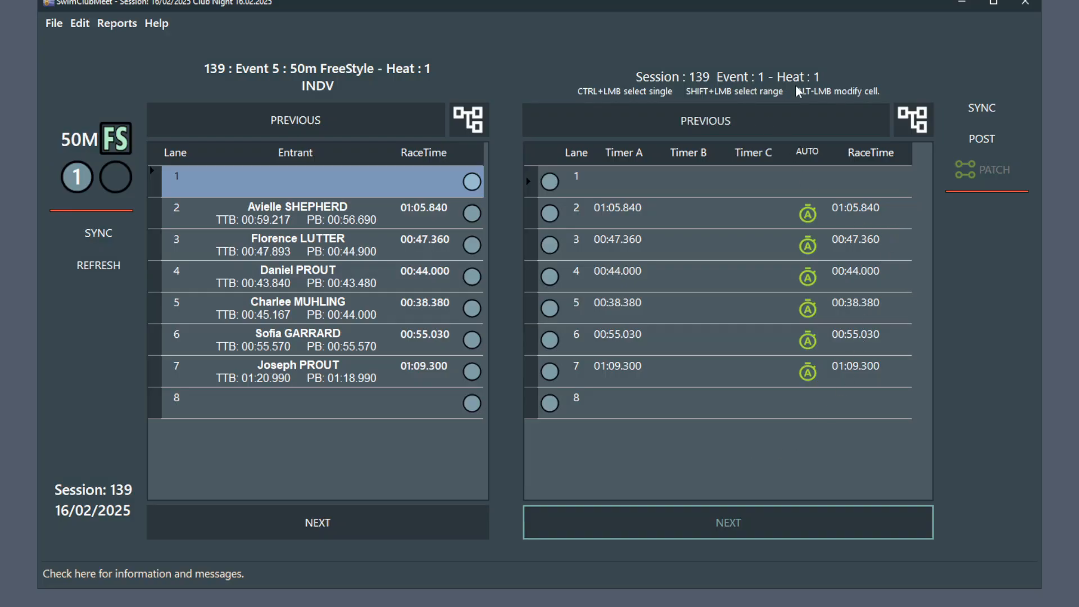
Switch to Visual Studio Code, move Session139_Event1_Heat2_Race2.JSON into the Meets folder, and acknowledge the new results file in SwimClubMeet.
key(alt+Tab)
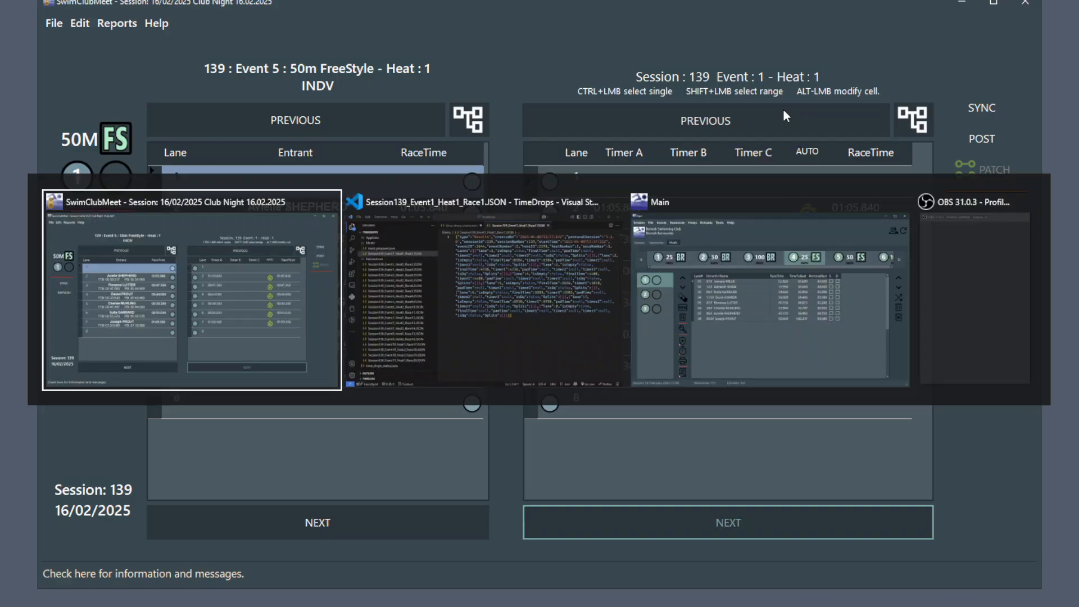
key(alt+Tab)
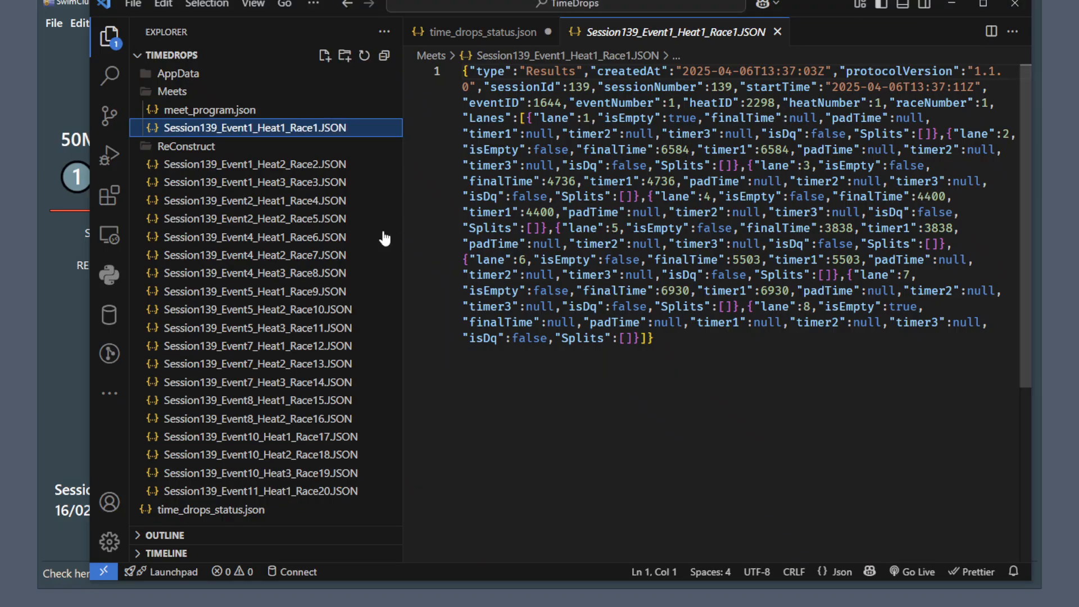
click(276, 164)
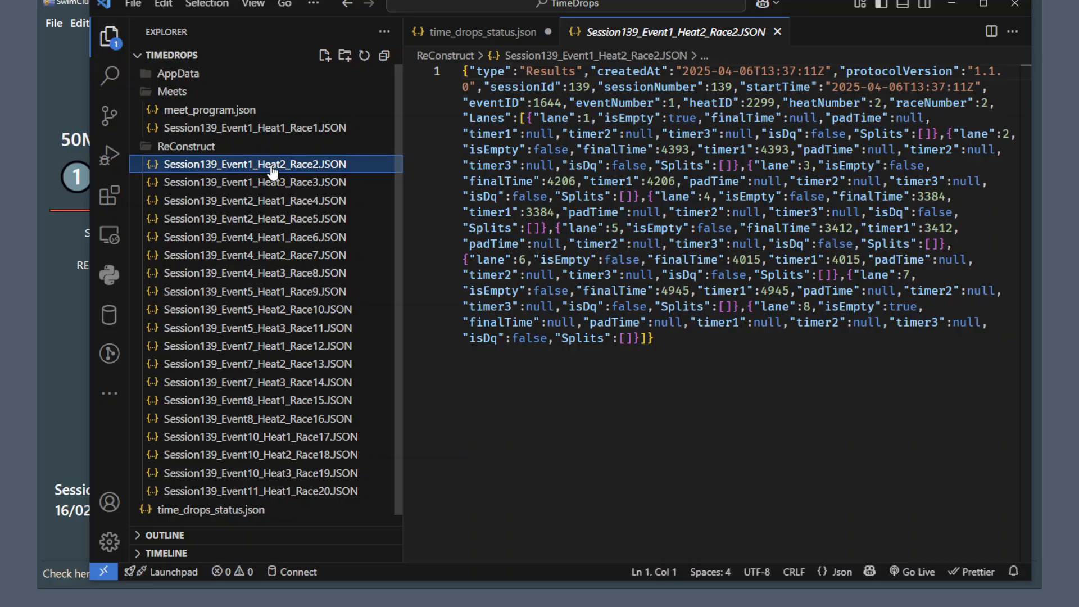
drag(273, 169, 206, 92)
key(alt+Tab)
key(alt+Tab)
key(alt+Tab)
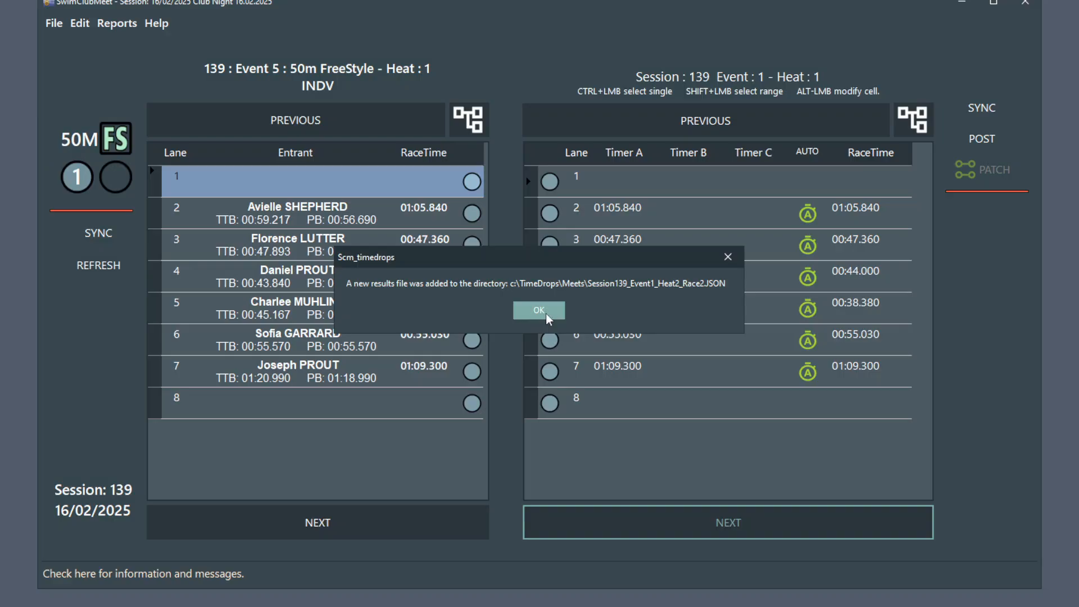
click(539, 311)
Check the Time-Drops event and heat tree, and sync the SwimClubMeet heat to Time-Drops event 1, heat 1.
click(916, 123)
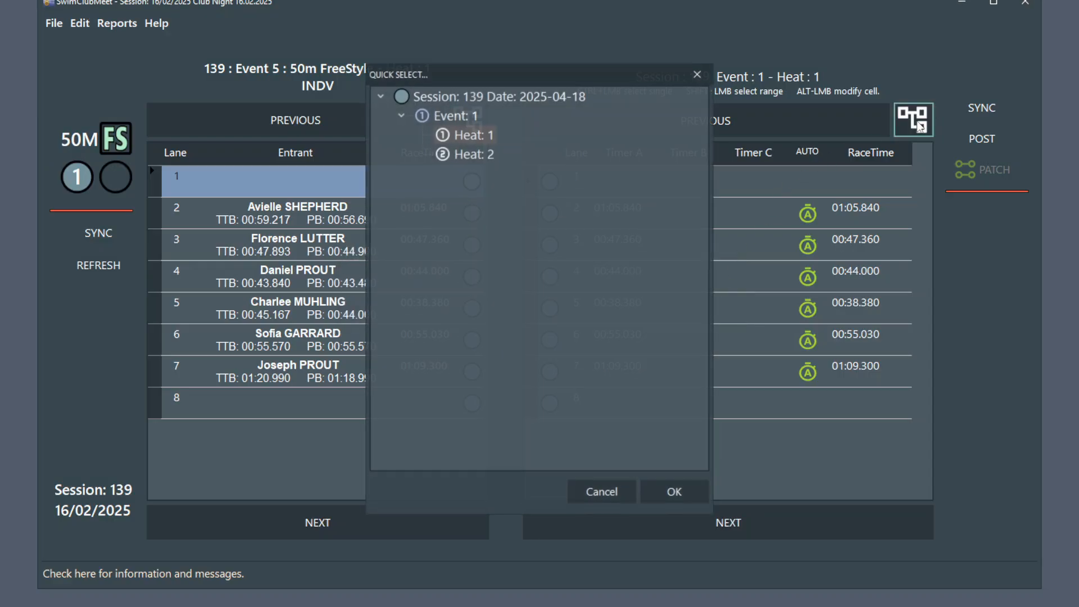
click(699, 74)
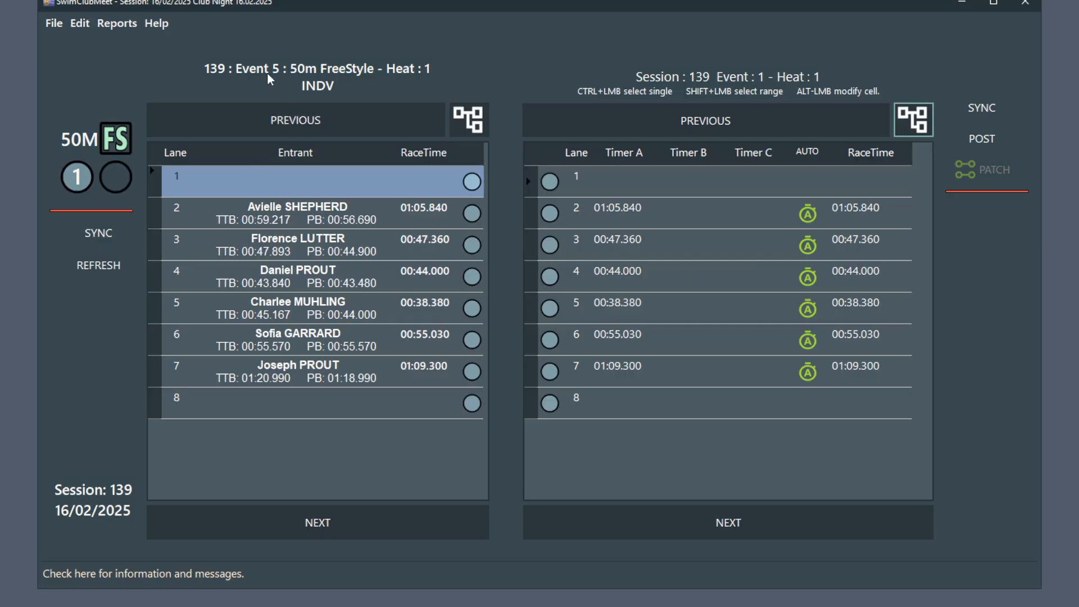
mouse_move(267, 71)
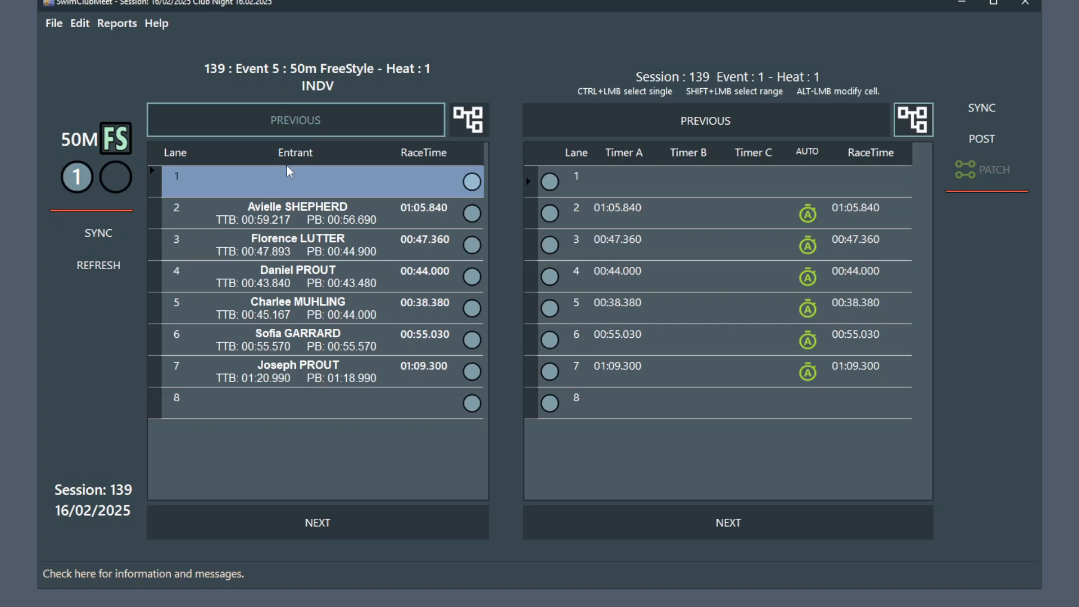
mouse_move(756, 81)
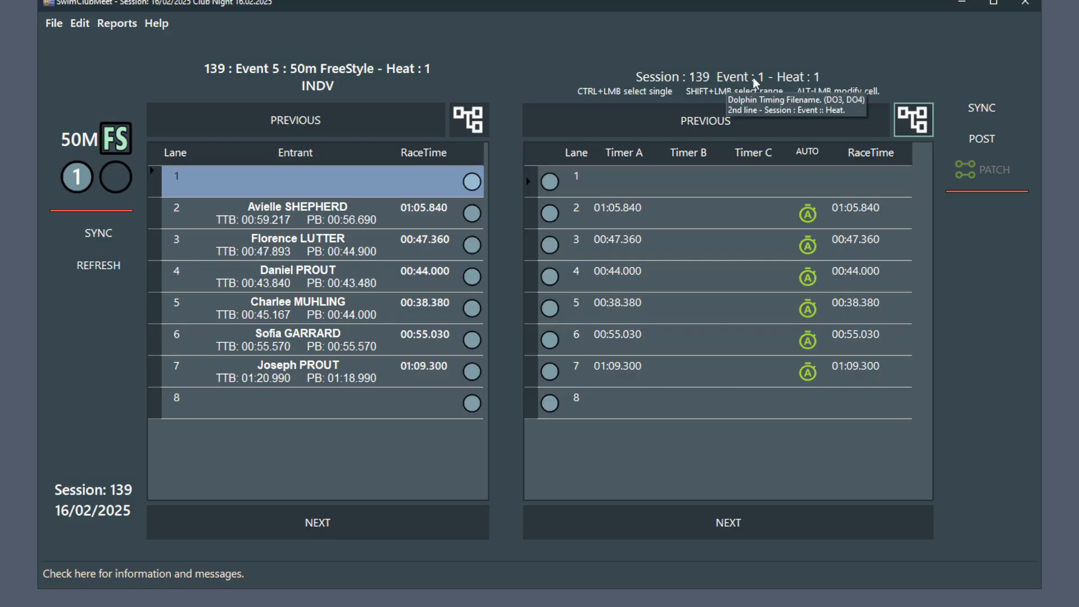
click(97, 235)
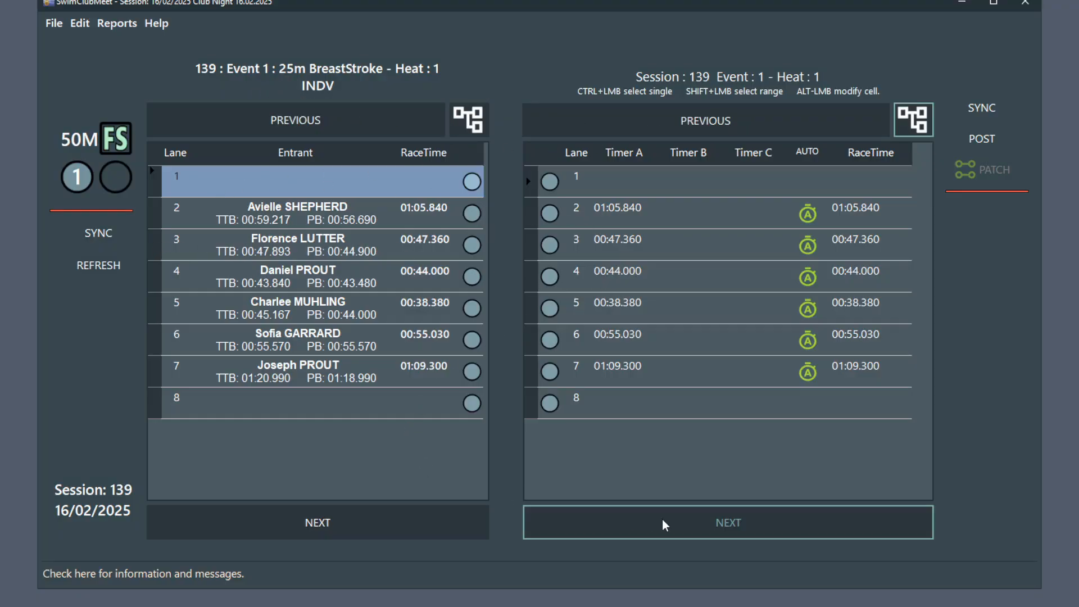
Advance the SwimClubMeet side to event 2, 50m BreastStroke, heat 1, and sync it back to the Time-Drops heat.
click(318, 525)
click(319, 525)
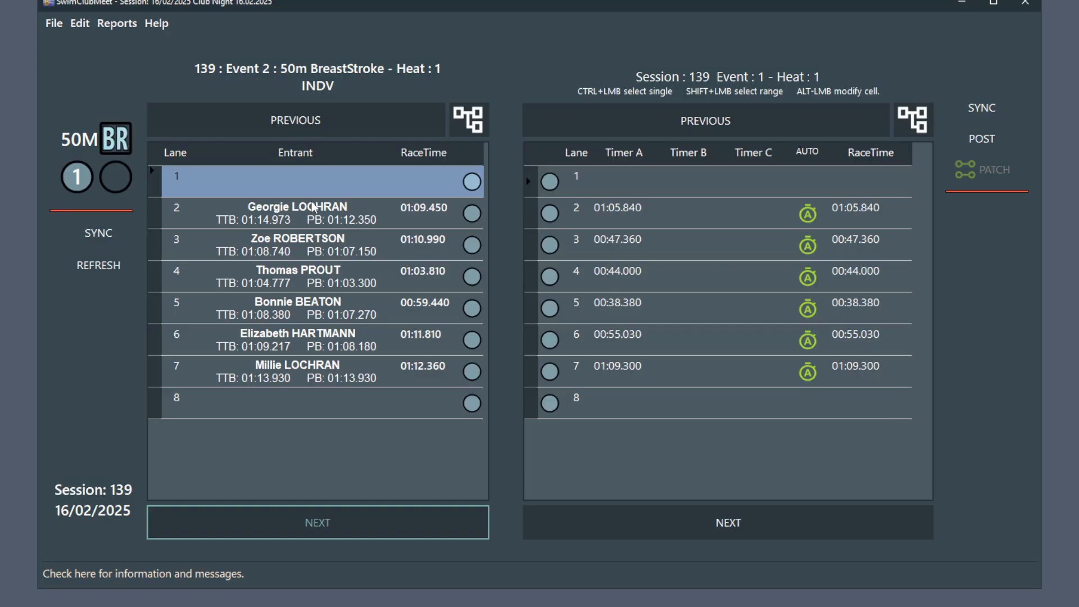
click(116, 234)
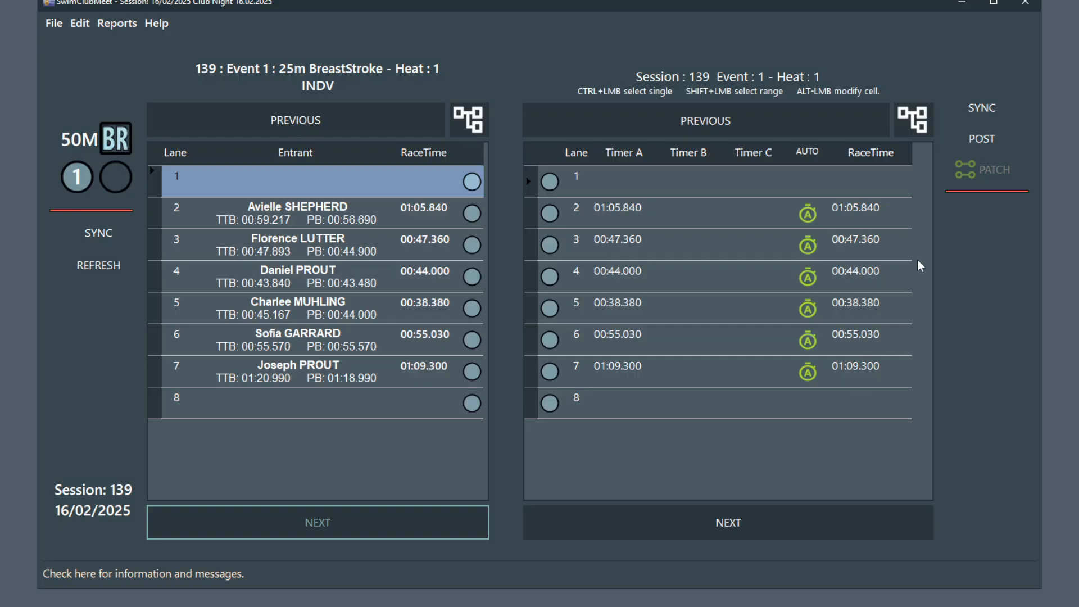
click(984, 140)
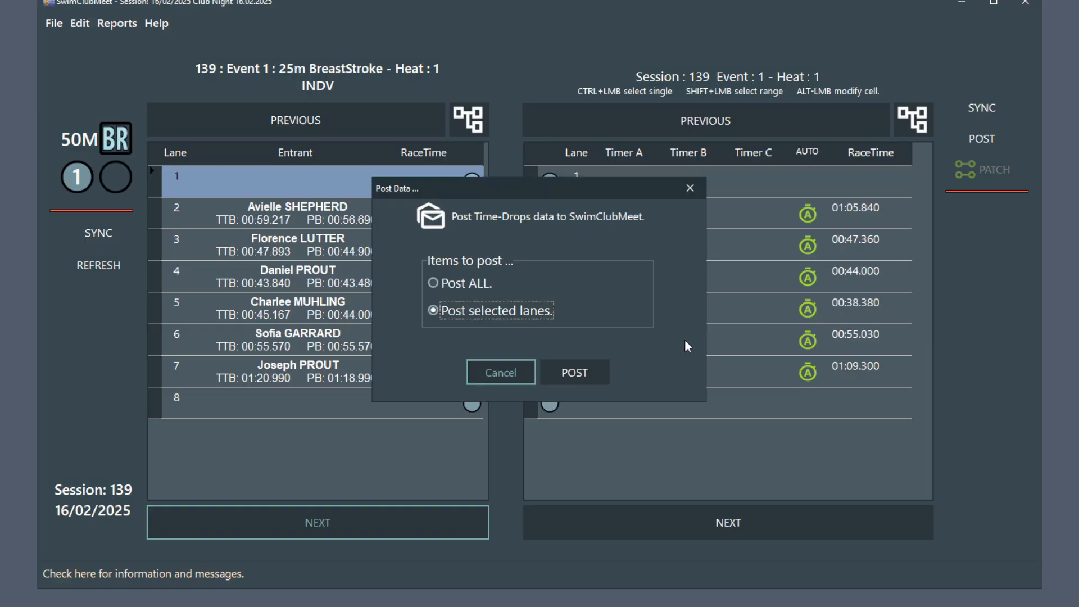
click(472, 284)
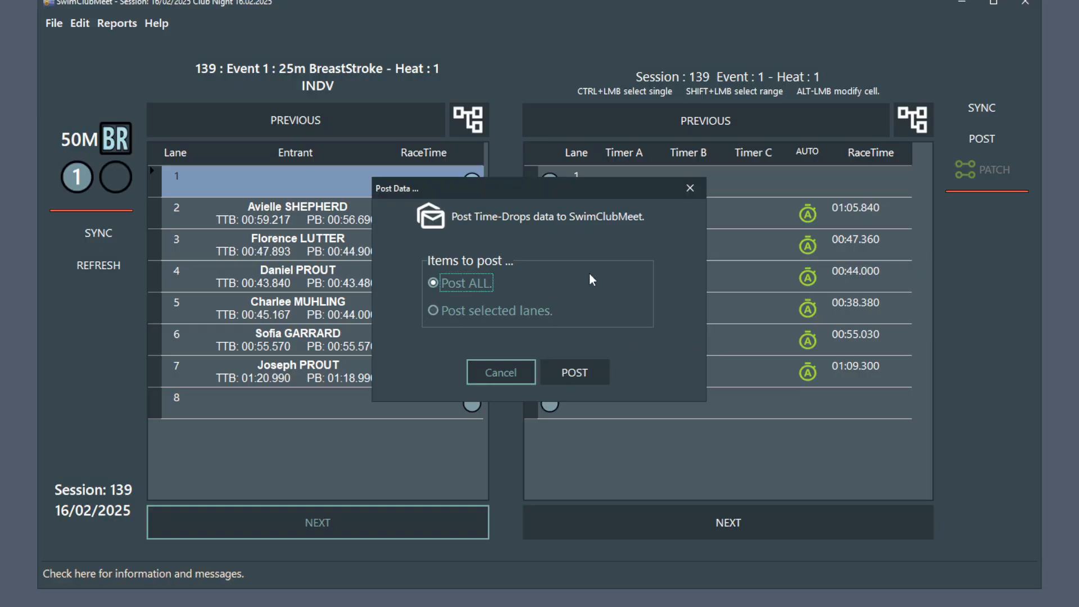
drag(560, 193, 666, 87)
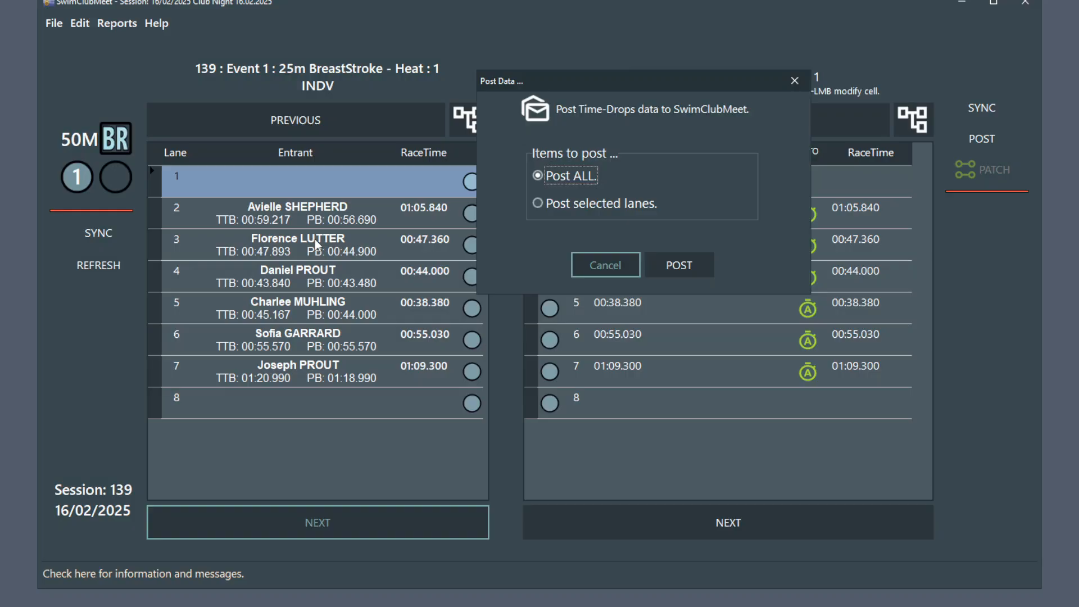
click(595, 268)
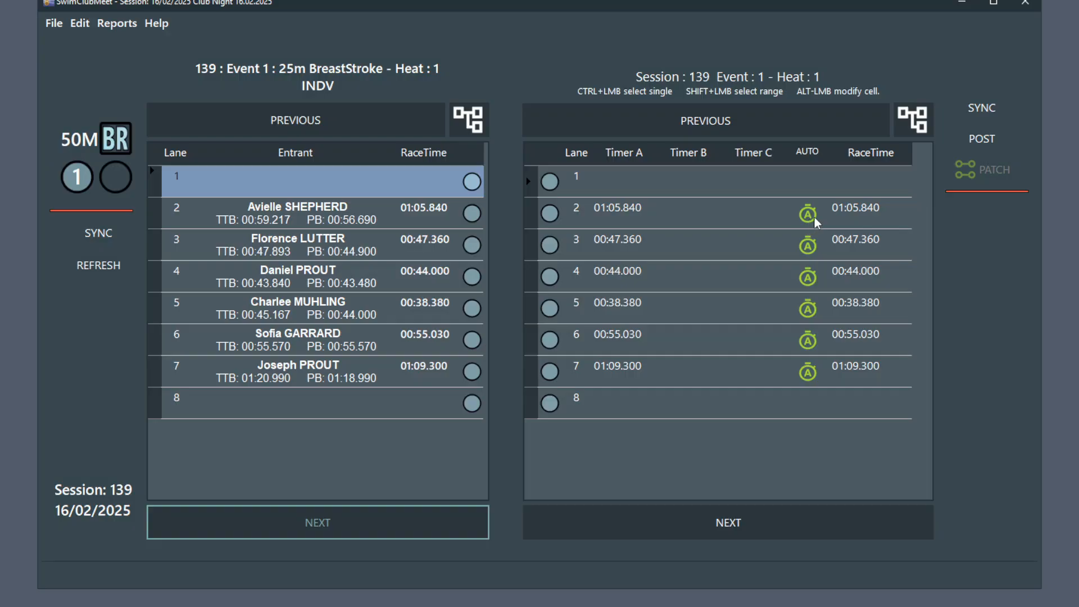
Examine the race-time calculation settings in the application preferences, including the AutoCalc method and the Time Drops 'Final Time' option.
click(866, 216)
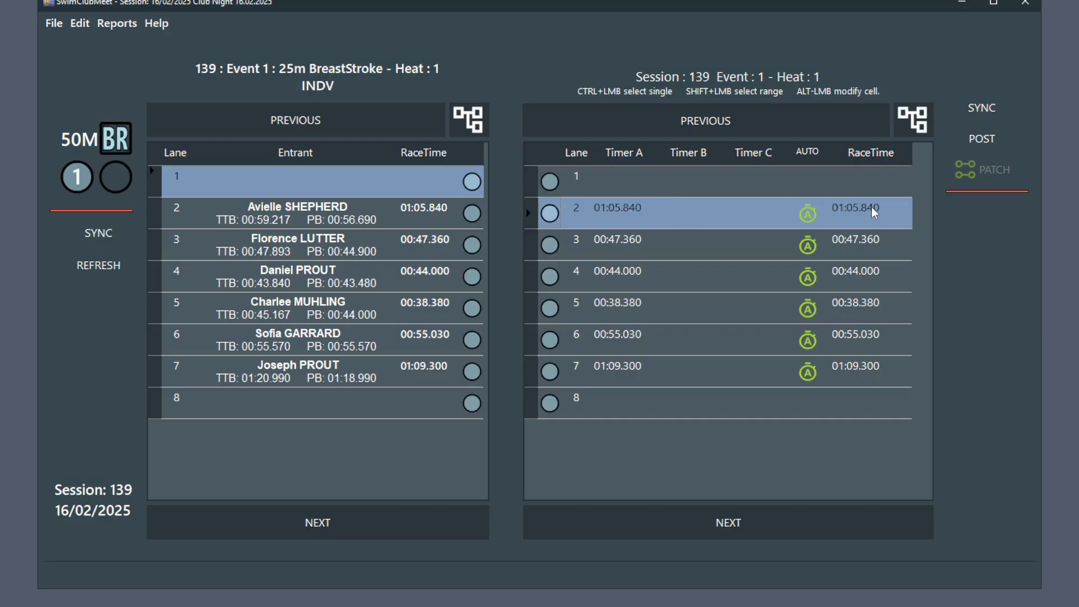
click(80, 23)
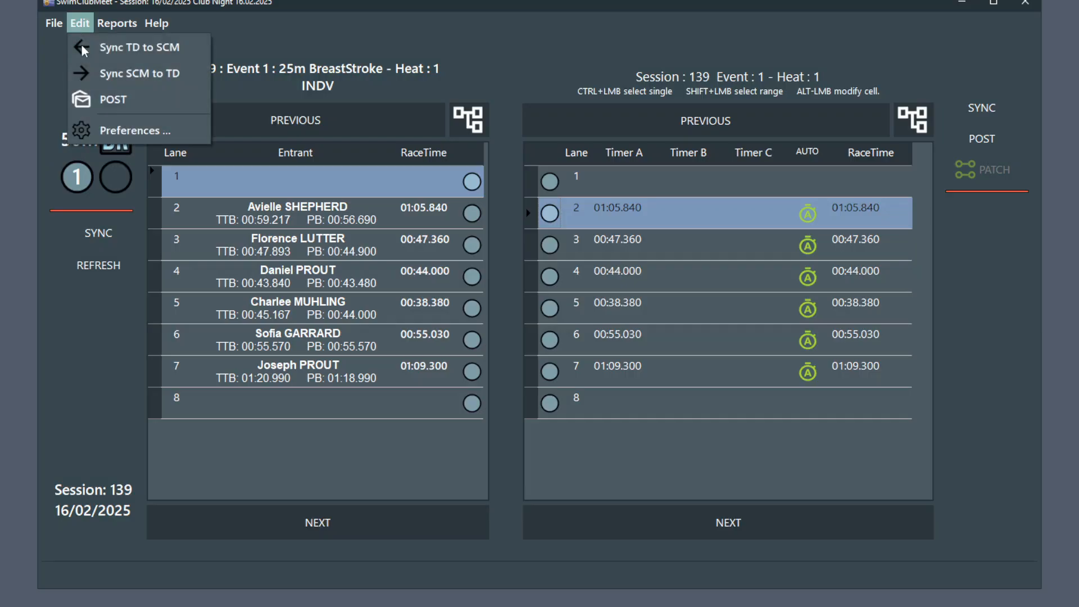
click(121, 133)
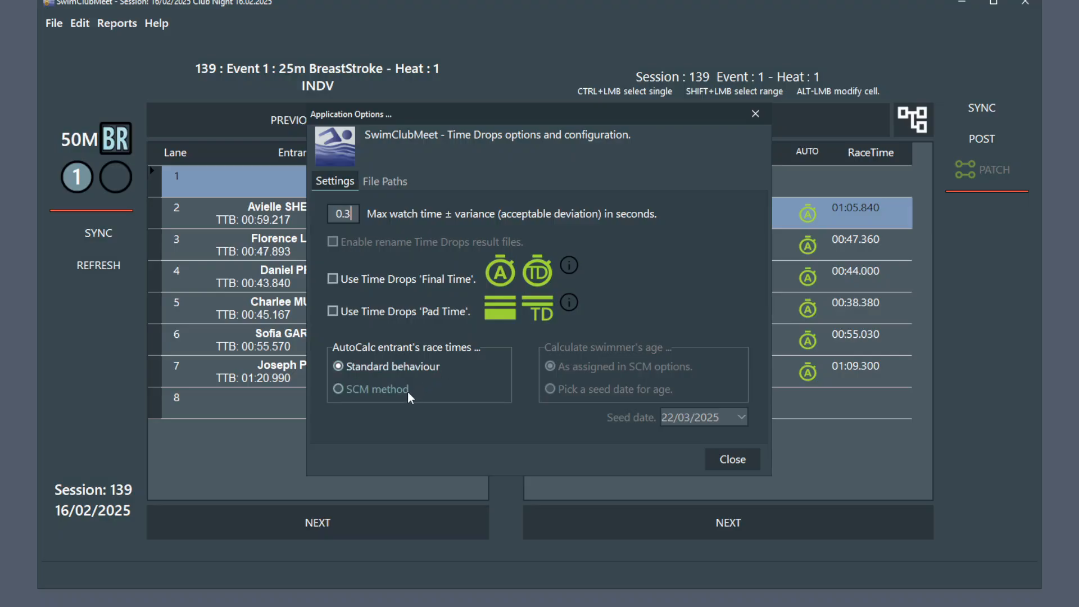
click(731, 467)
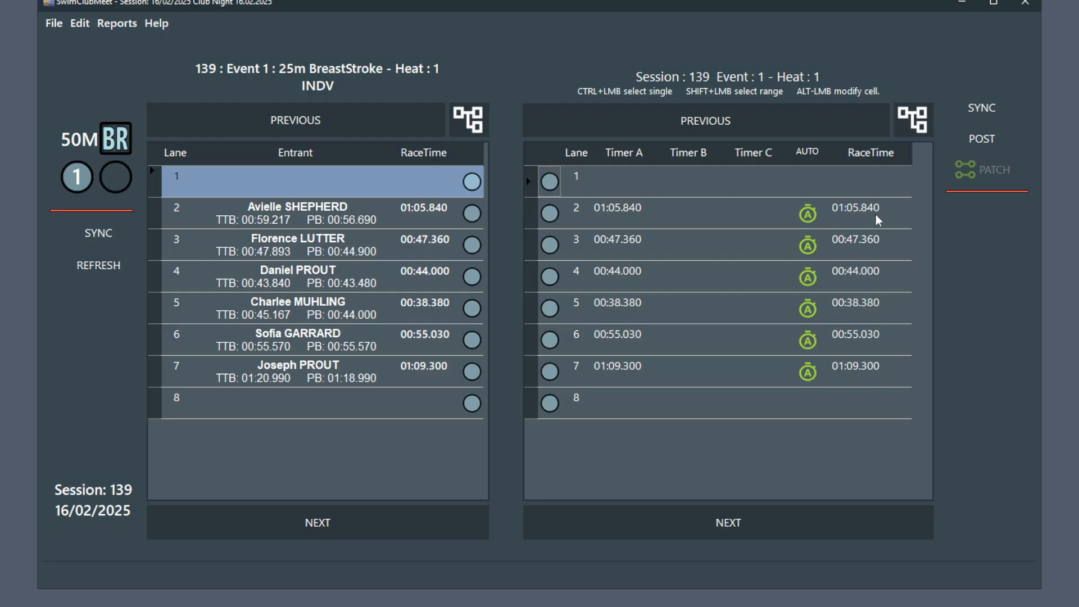
Cycle the Time-Drops lane 2 race-time mode through edit race-time and split, back to automatic.
click(809, 215)
click(808, 215)
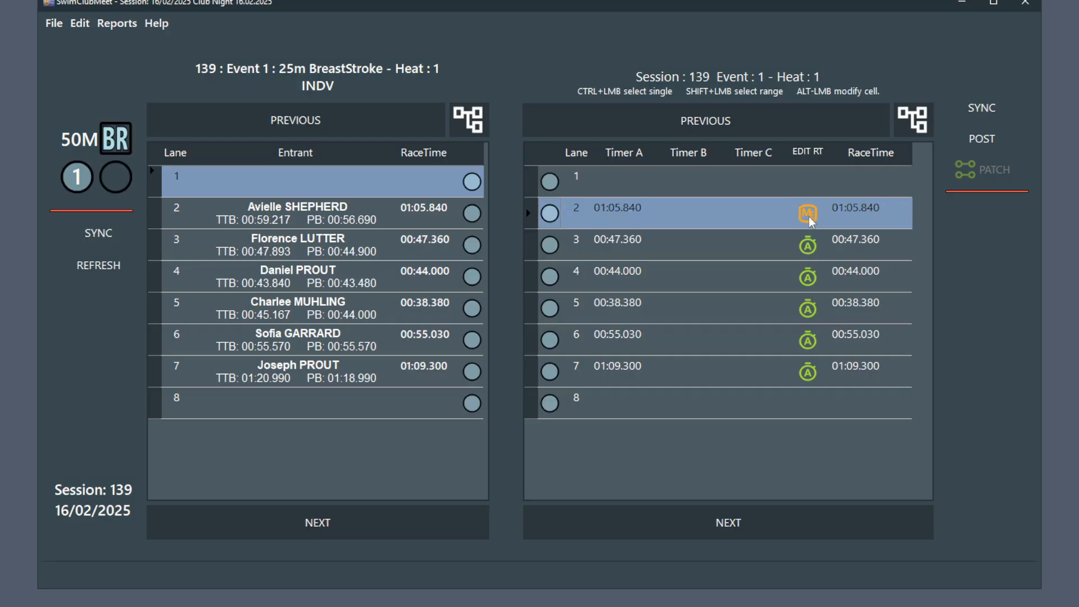
click(809, 219)
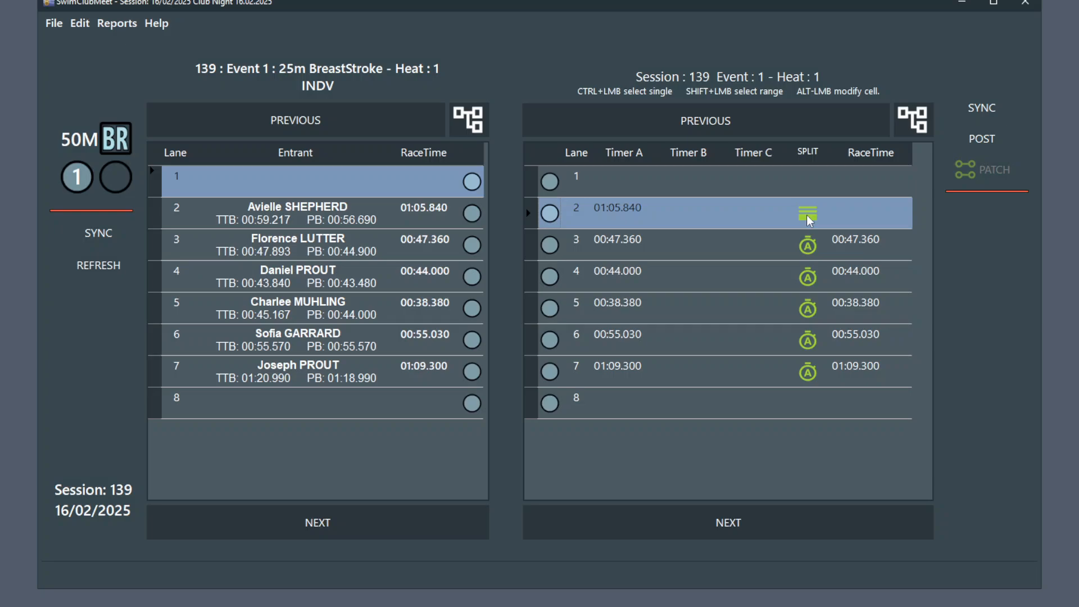
click(809, 219)
click(810, 219)
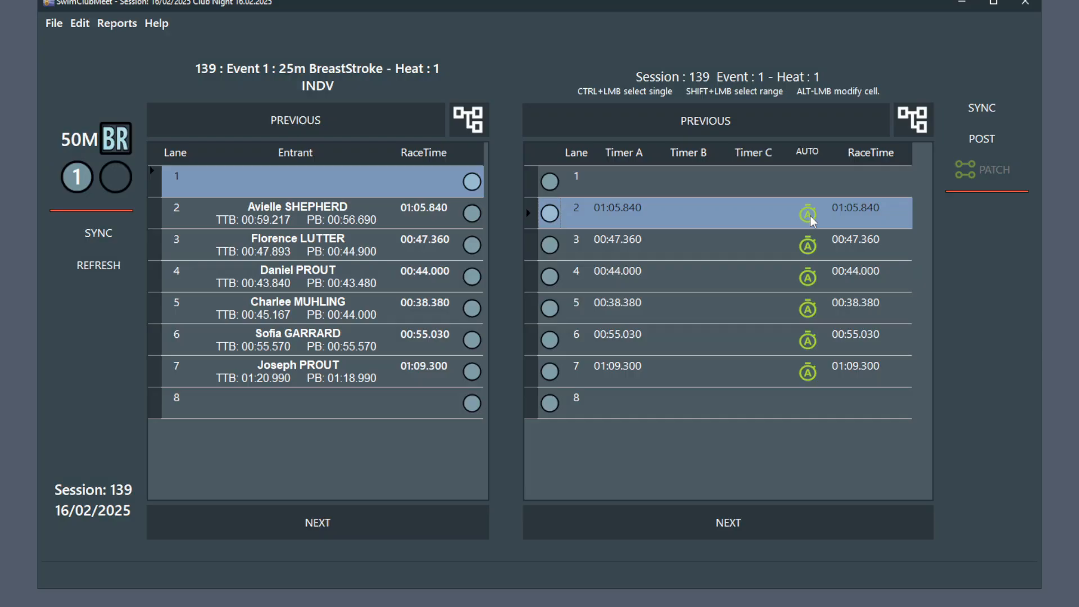
Switch Time-Drops lane 2 to manual race-time mode, and exclude then re-include its Timer A time.
click(810, 219)
click(619, 214)
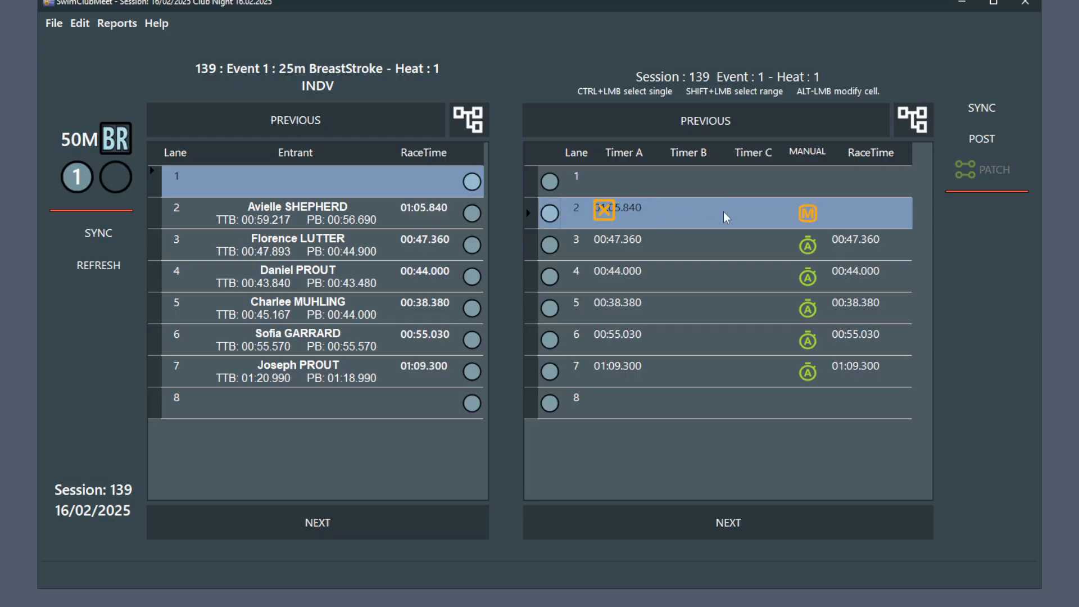
click(607, 217)
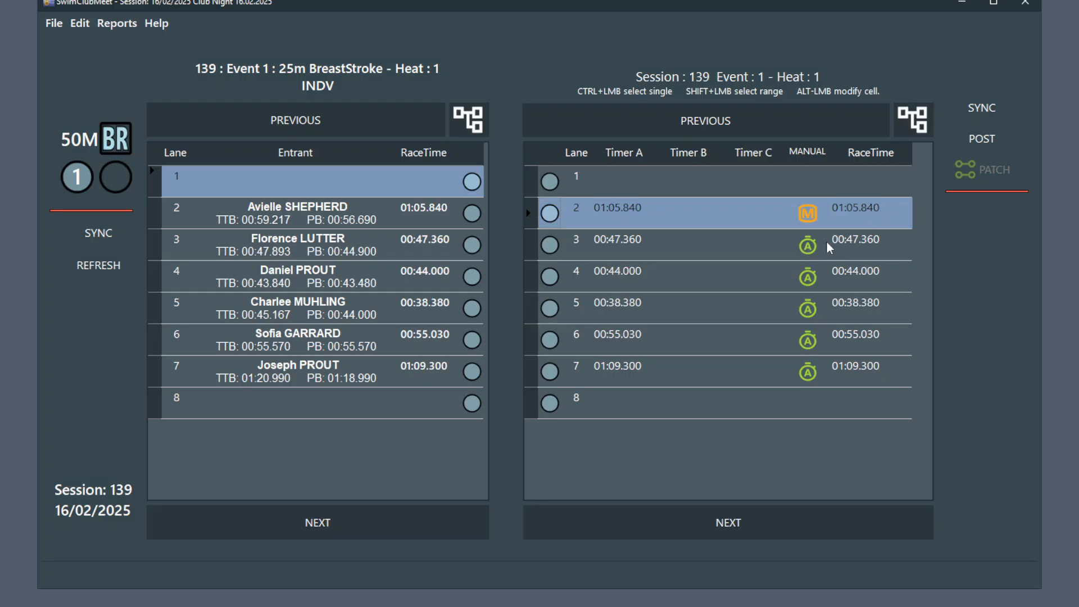
Switch Time-Drops lane 3 to edit race-time mode and set its race time to 00:47.370.
click(809, 253)
alt+click(809, 250)
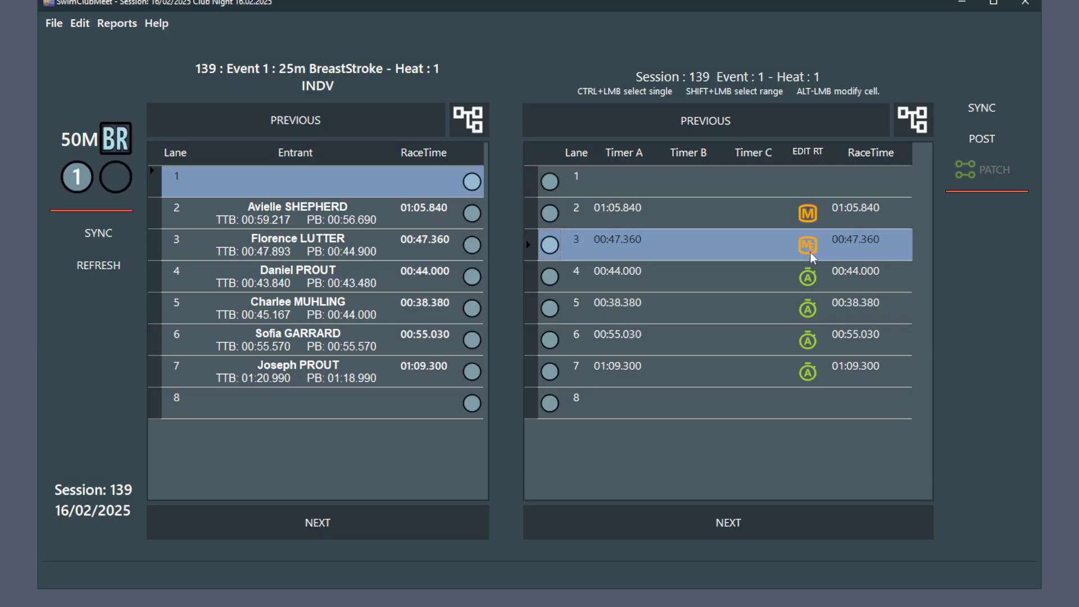
alt+click(858, 242)
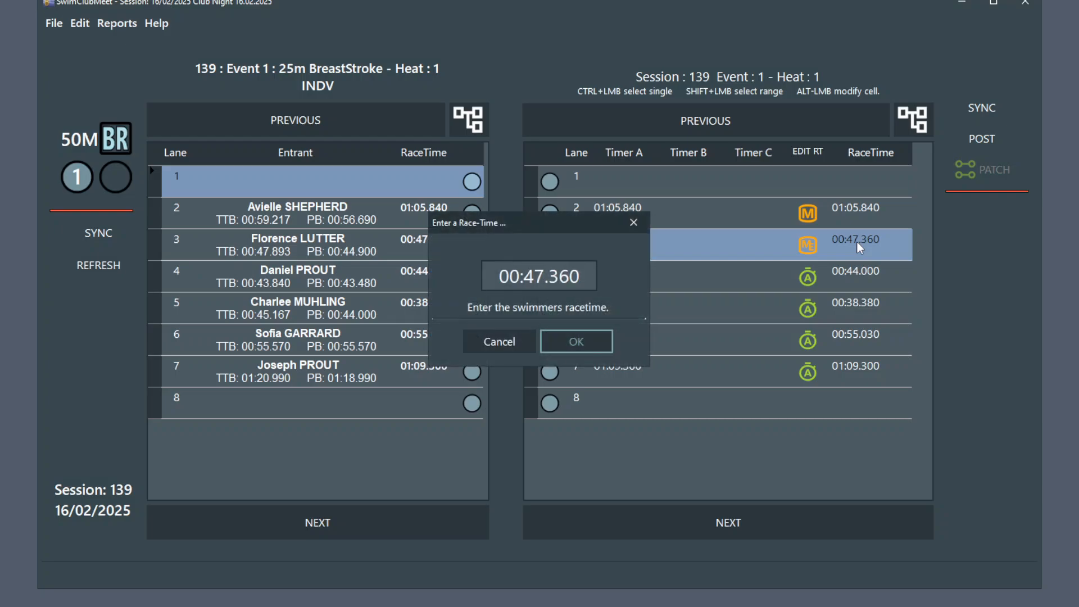
click(580, 279)
key(BackSpace)
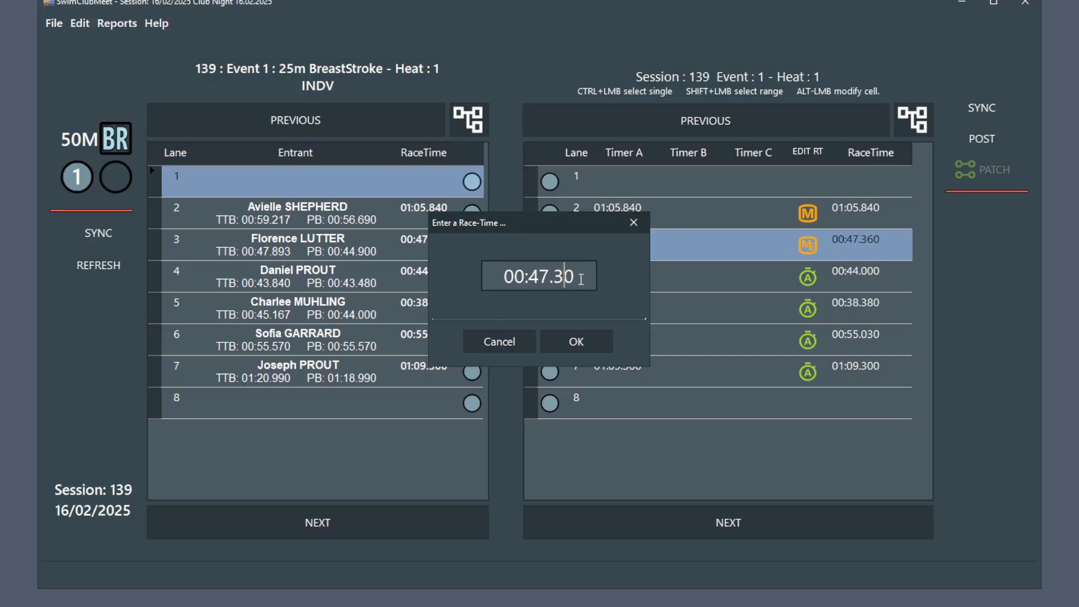
text(7)
click(578, 342)
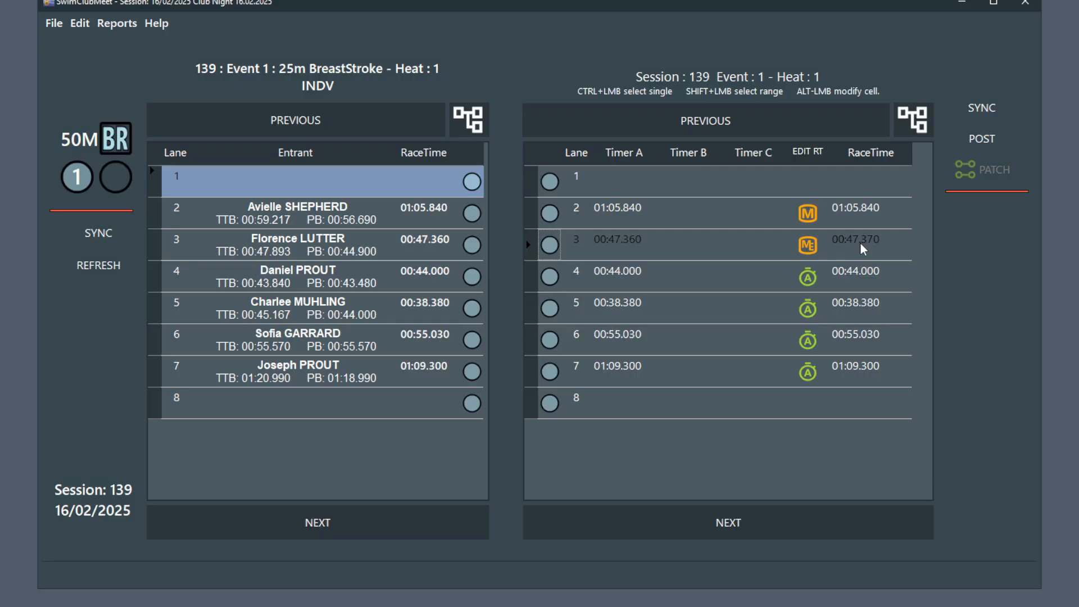
Select Time-Drops lane 3 and post only the selected lane's race time to SwimClubMeet.
click(755, 275)
click(738, 248)
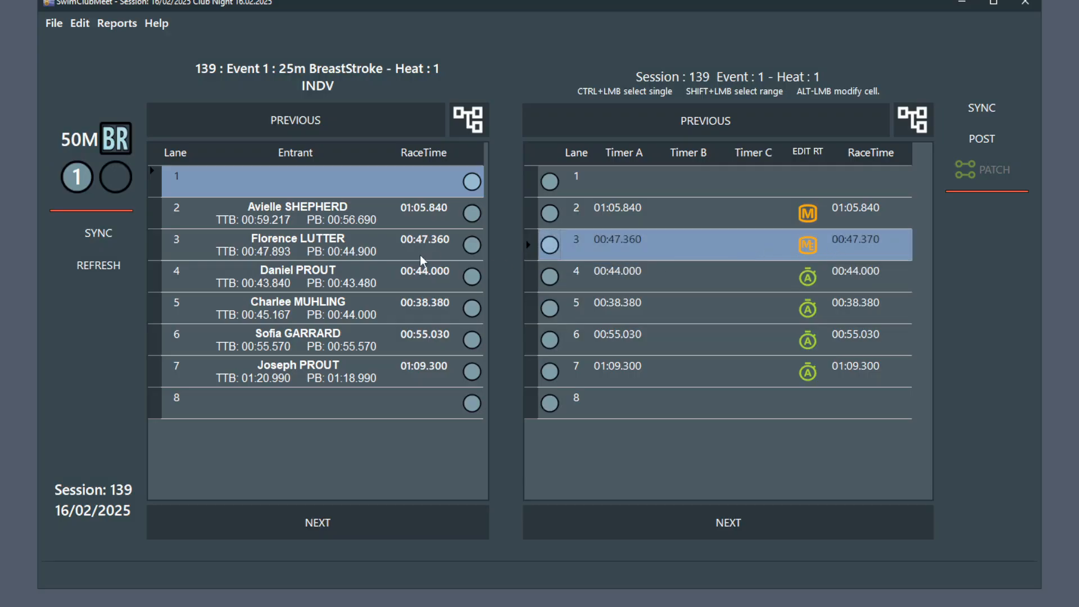
click(982, 139)
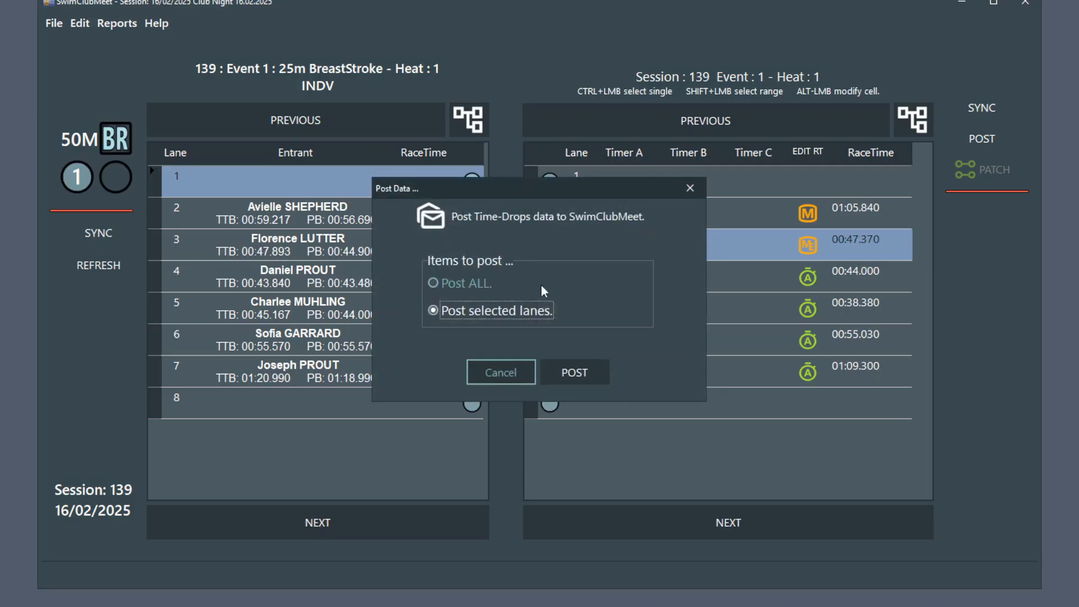
click(579, 372)
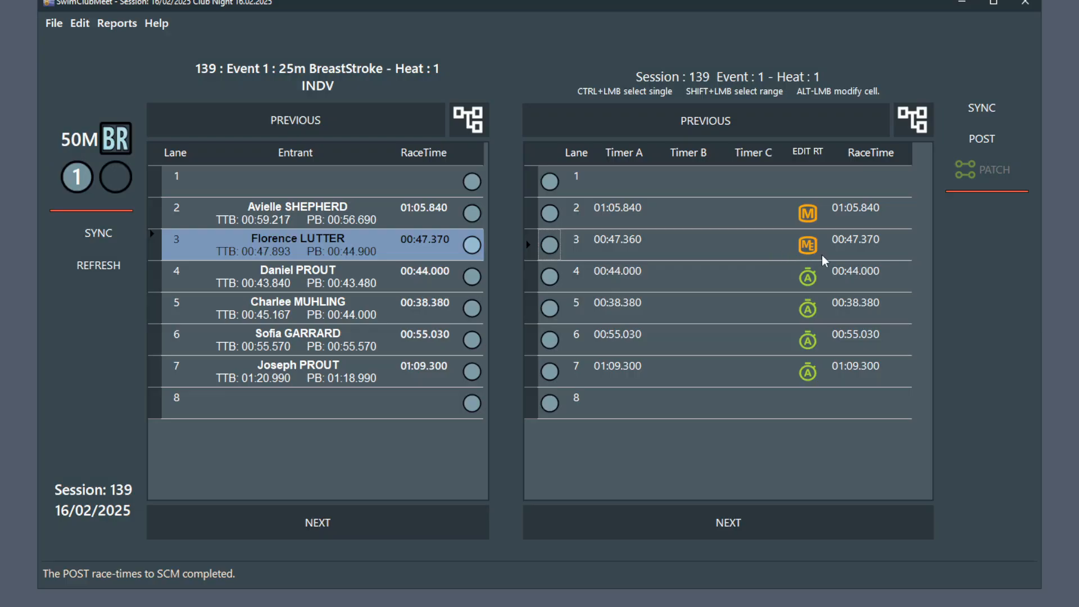
Switch Time-Drops lane 3 to manual race-time mode and post only that selected lane to SwimClubMeet.
click(808, 246)
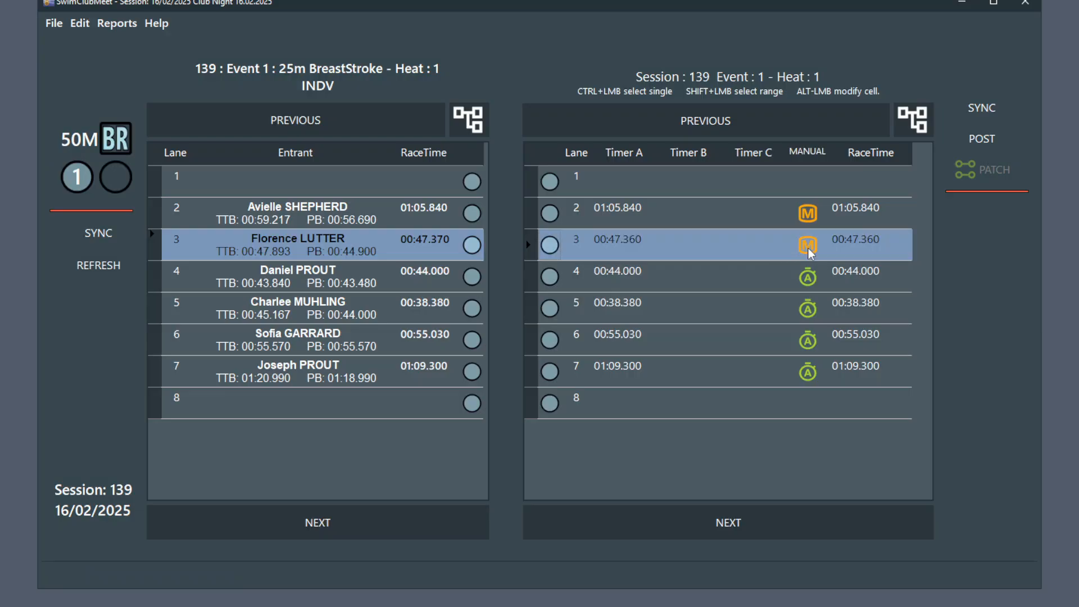
click(984, 148)
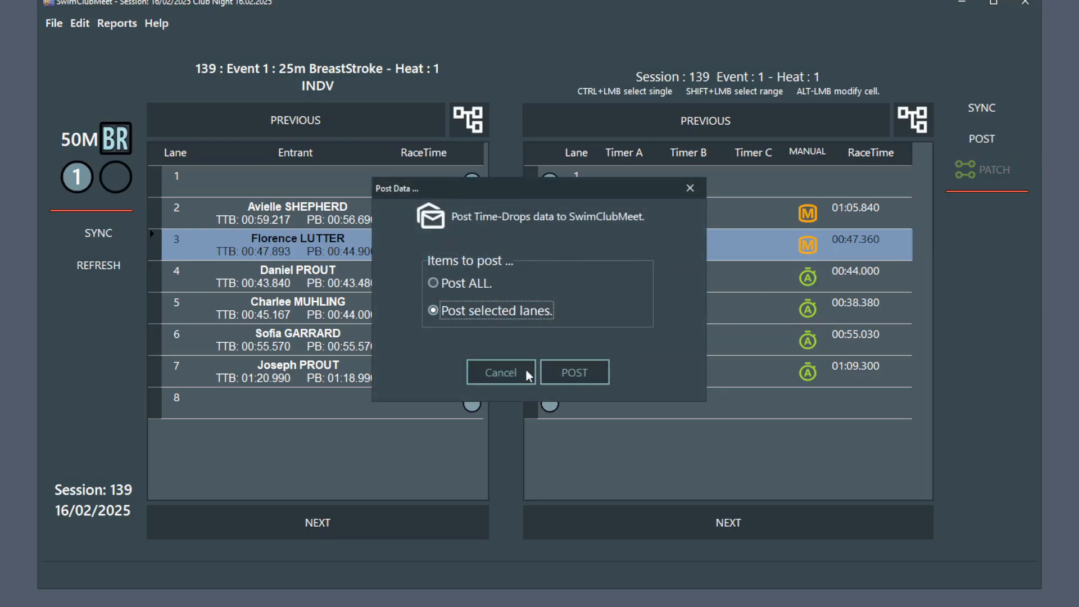
click(581, 370)
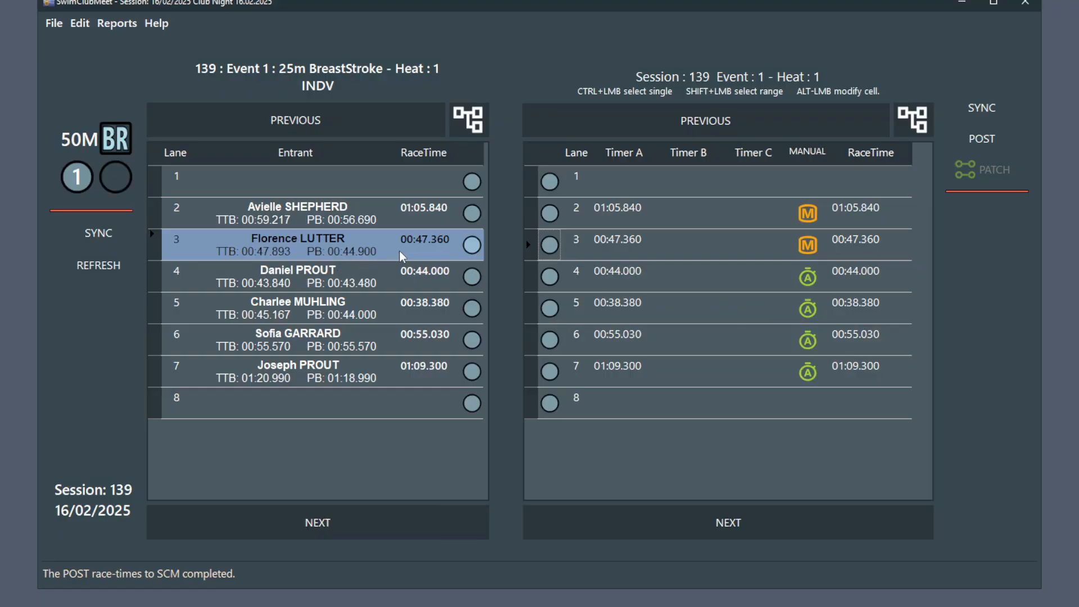
Return Time-Drops lane 3 to edit race-time mode and switch lane 4 to split mode.
click(814, 250)
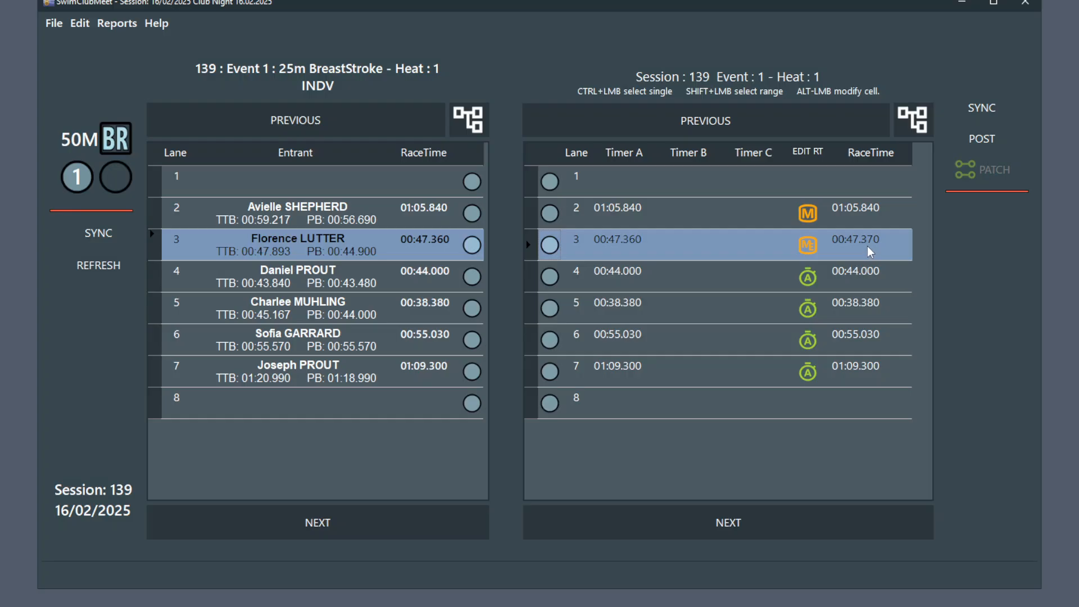
alt+click(806, 278)
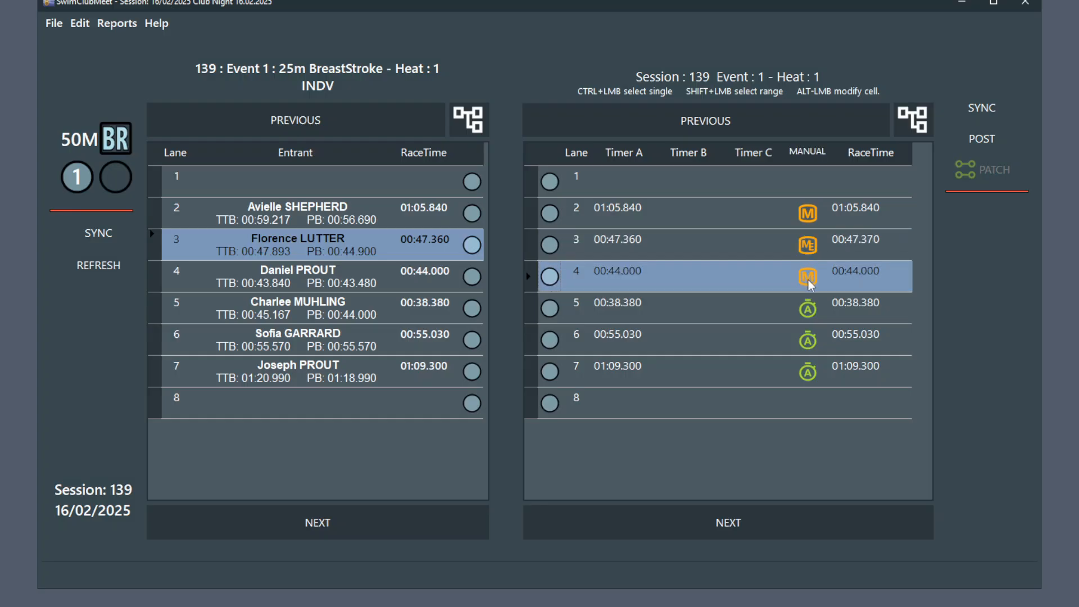
alt+click(807, 279)
alt+click(810, 281)
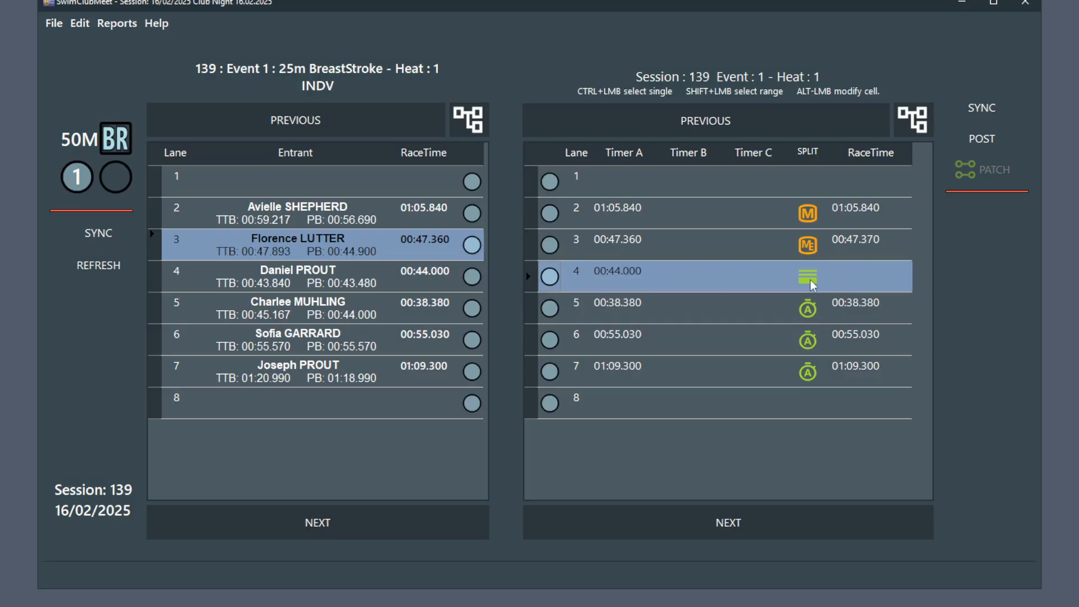
Switch Time-Drops lane 5 to the no race-time mode, and view heat 2 before returning to heat 1.
click(814, 315)
click(815, 317)
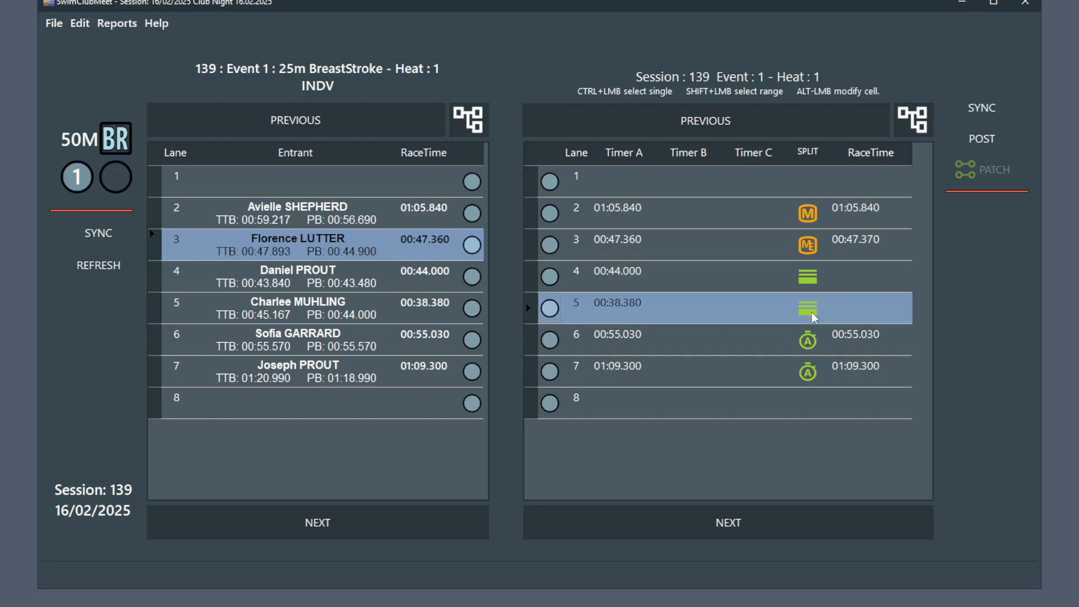
click(815, 317)
click(738, 525)
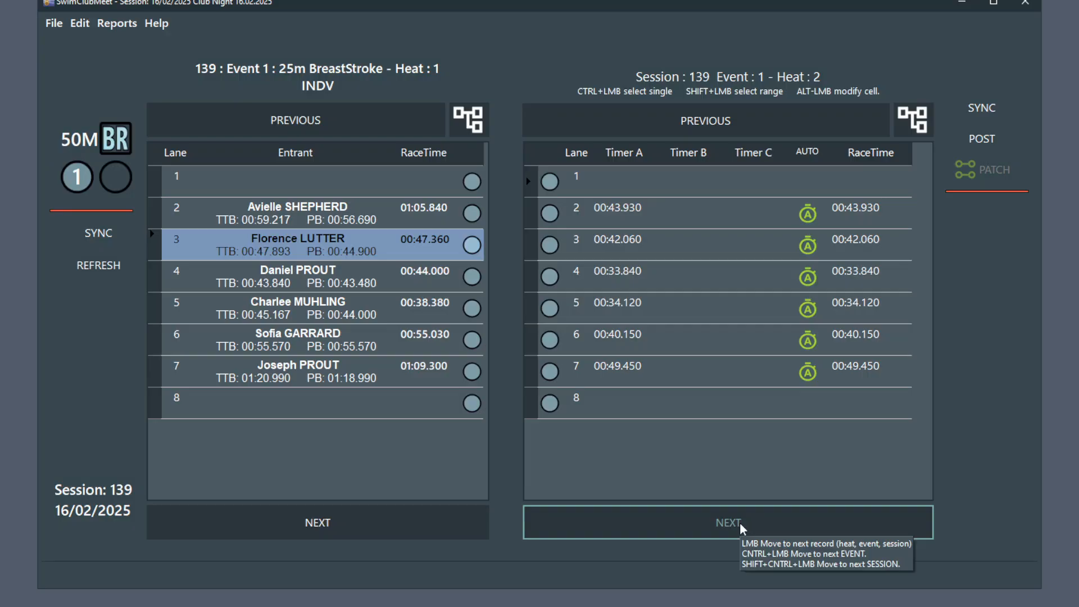
click(720, 122)
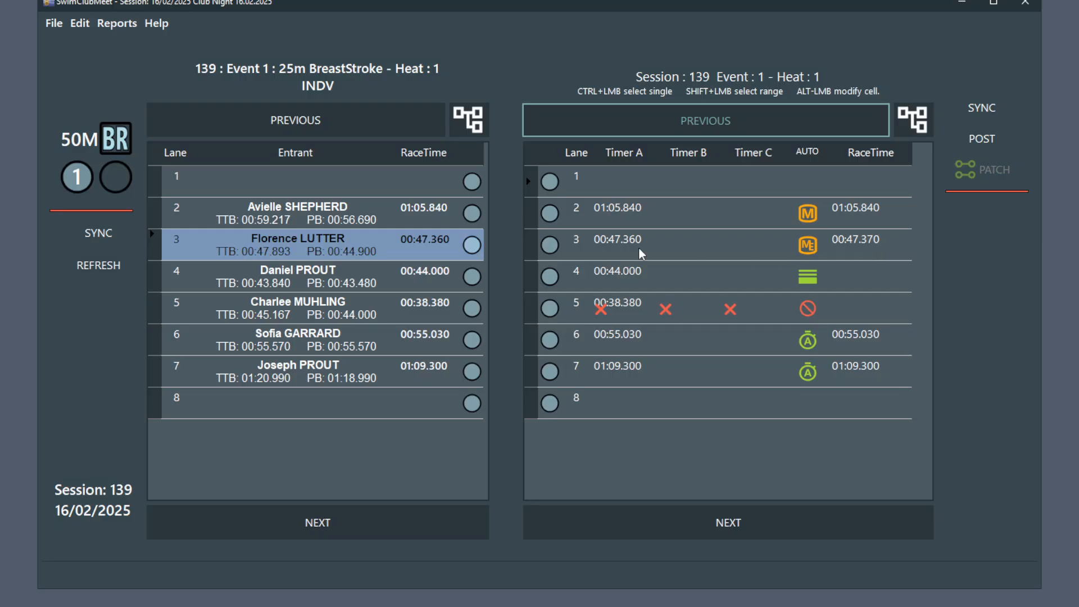
Enable the Use Time Drops 'Final Time' option in the application preferences.
click(80, 23)
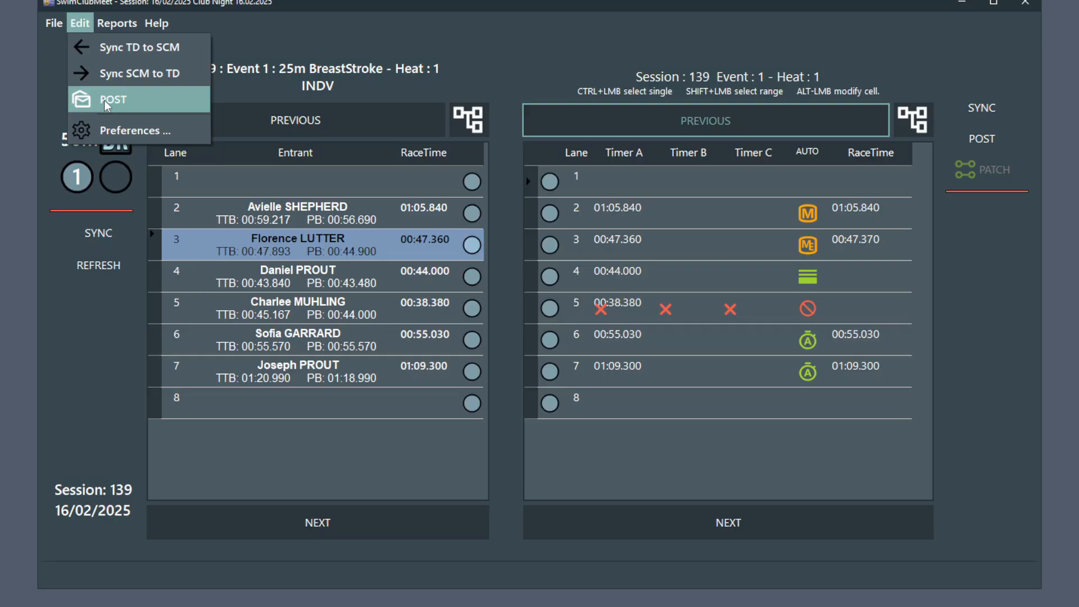
click(117, 130)
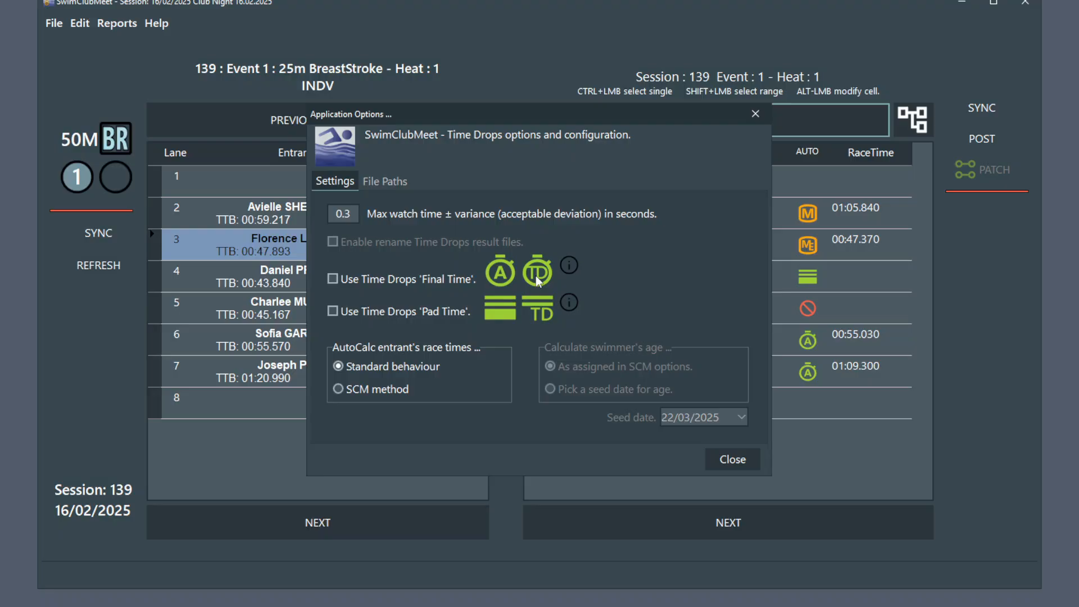
click(333, 280)
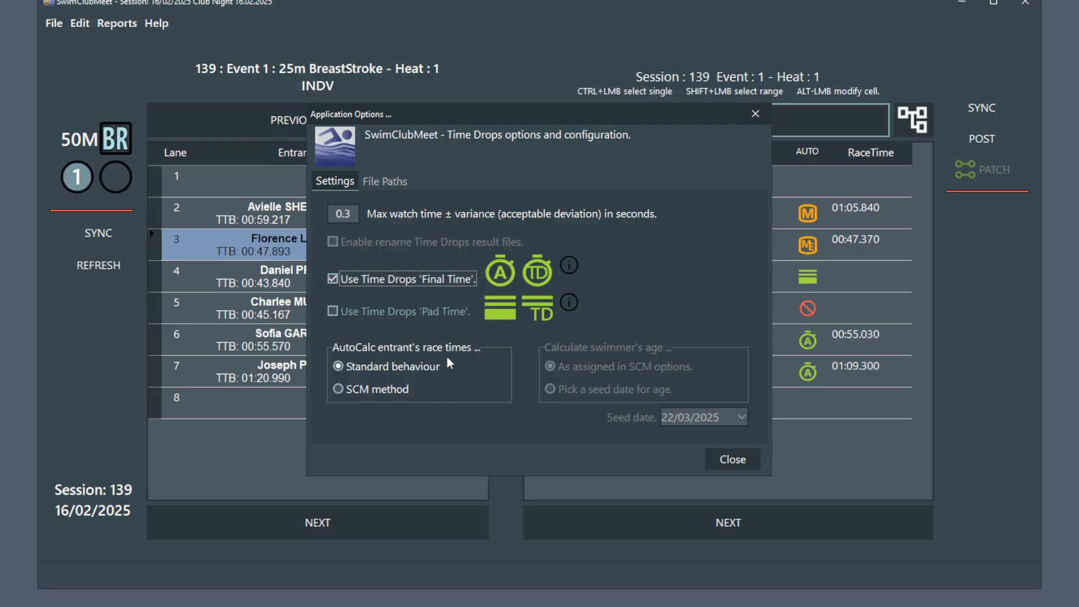
click(725, 463)
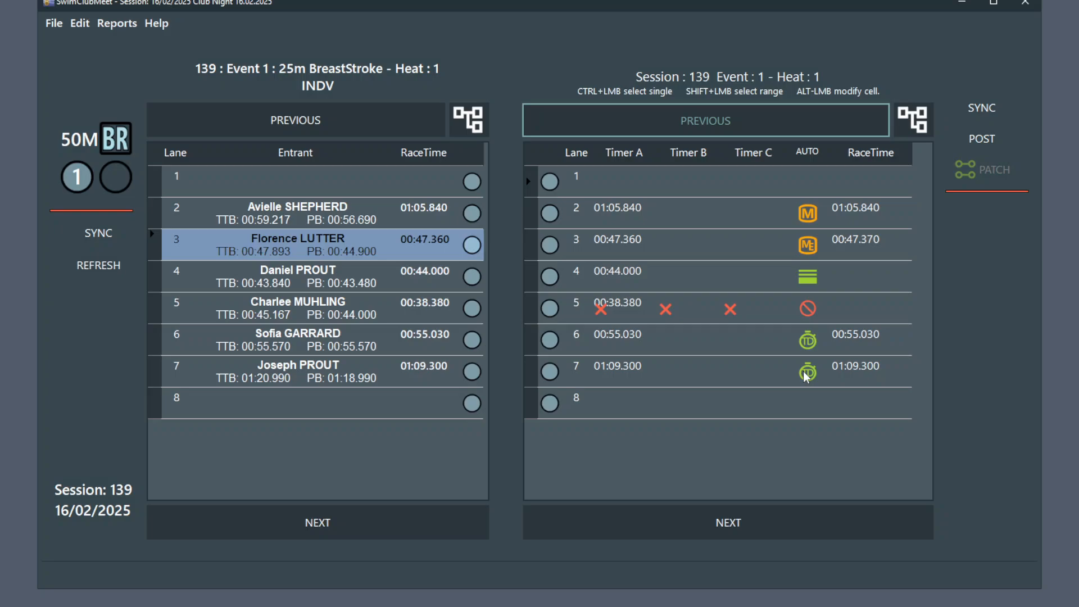
Disable the Use Time Drops 'Final Time' option and enable Use Time Drops 'Pad Time' in the preferences.
click(77, 23)
click(126, 127)
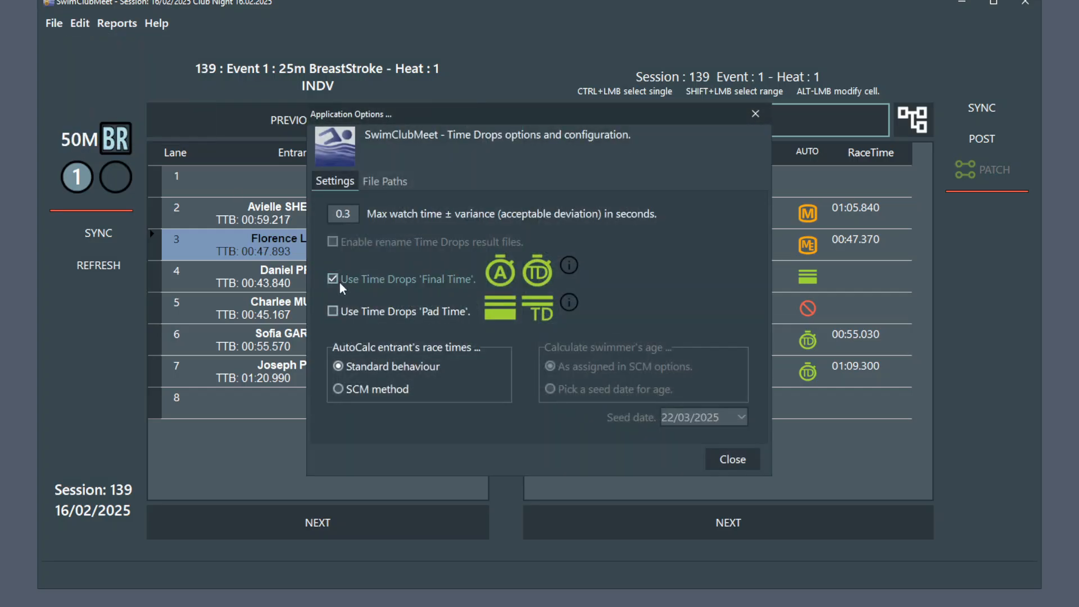
click(334, 282)
click(333, 312)
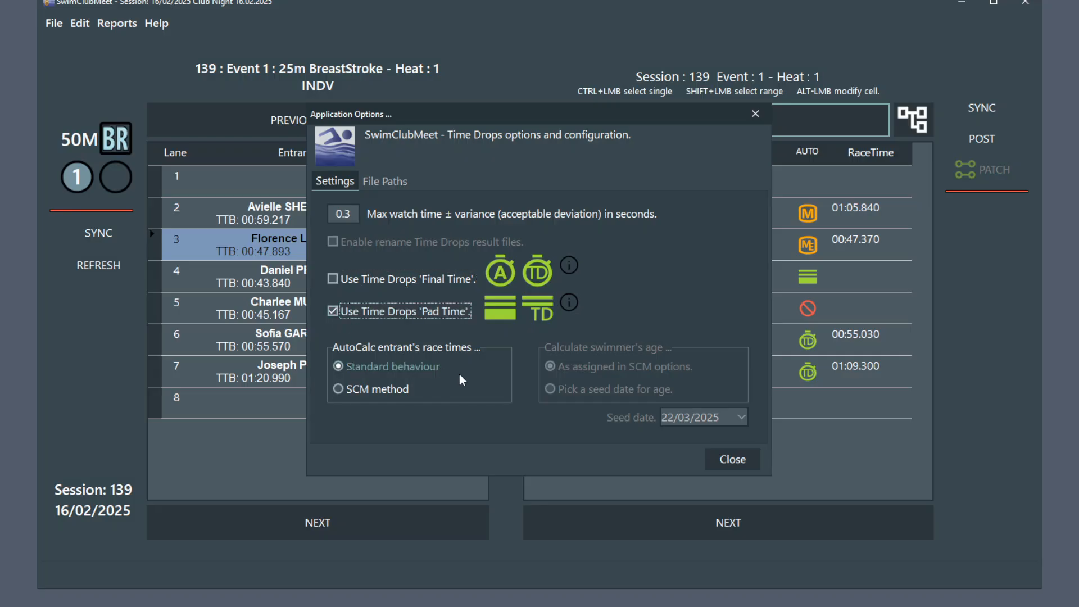
click(732, 457)
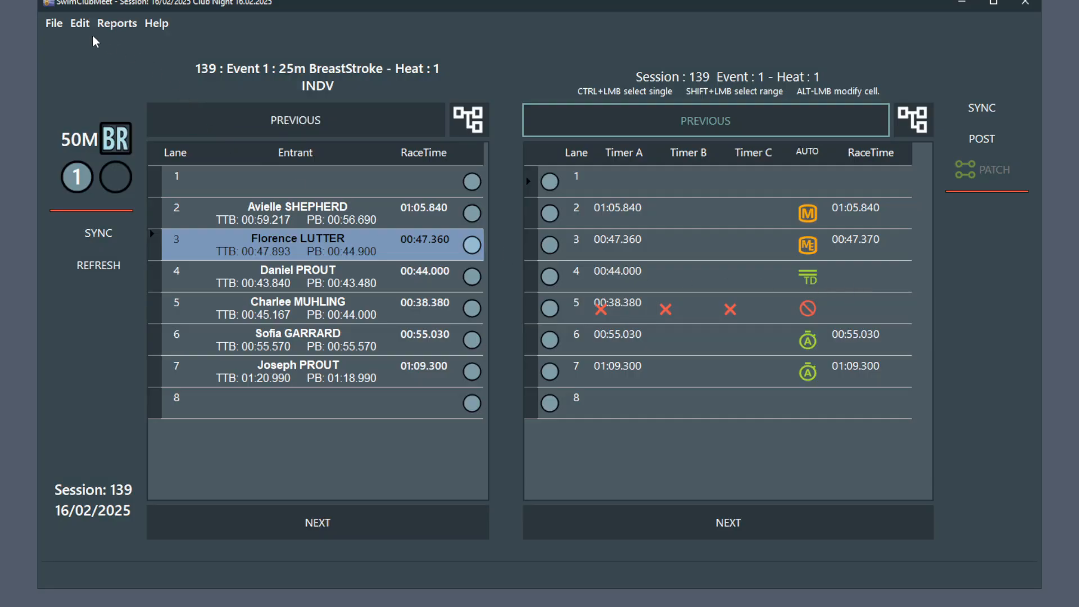
Disable the Use Time Drops 'Pad Time' option in the application preferences.
click(80, 24)
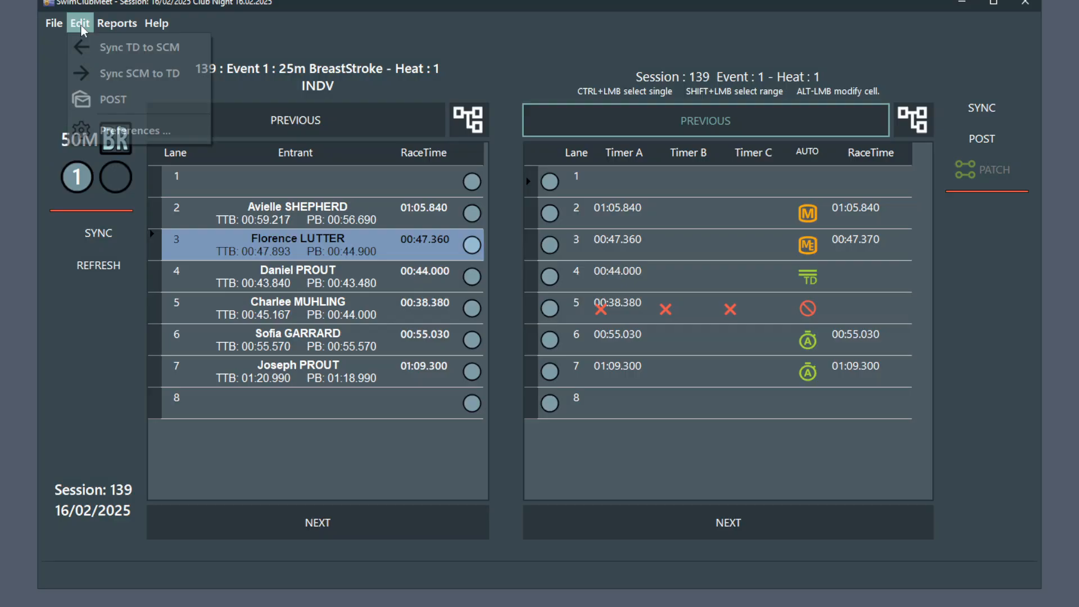
click(128, 134)
click(333, 311)
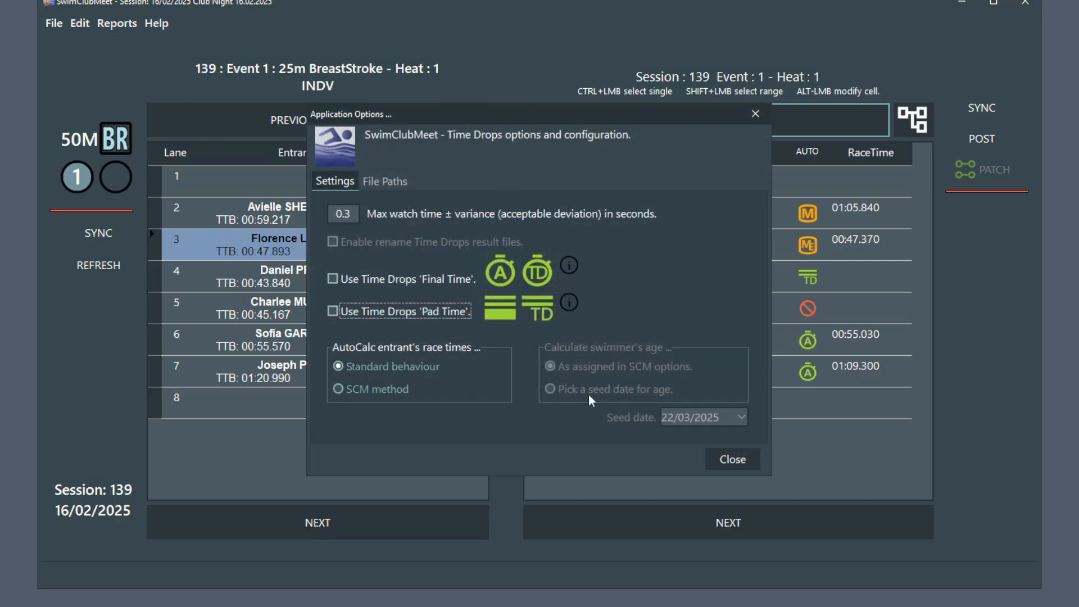
click(728, 461)
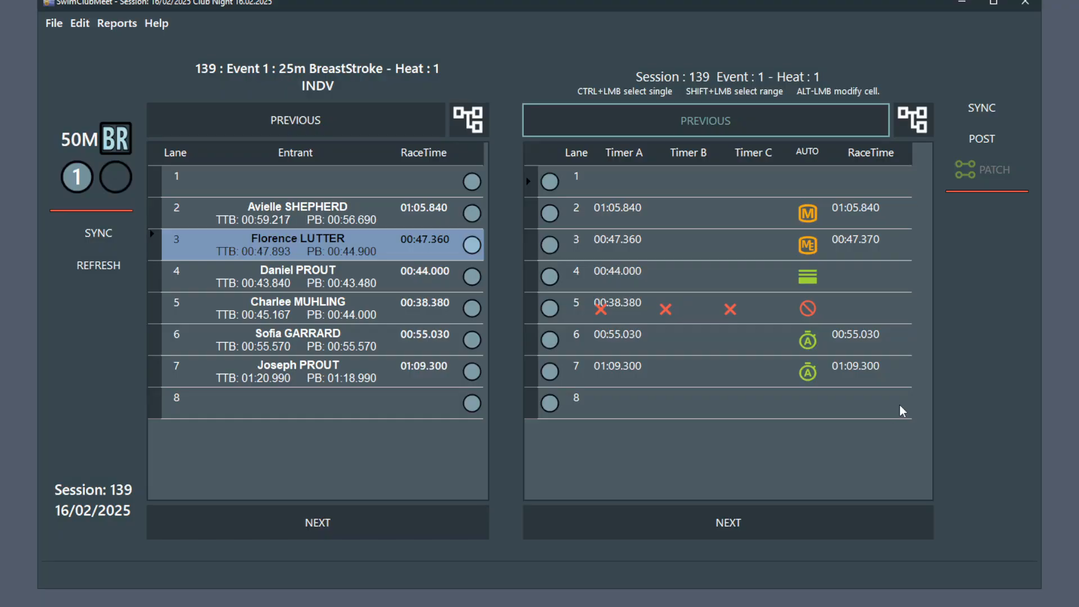
View the SwimClubMeet quick-select list of events and heats, and close it without choosing a heat.
click(472, 126)
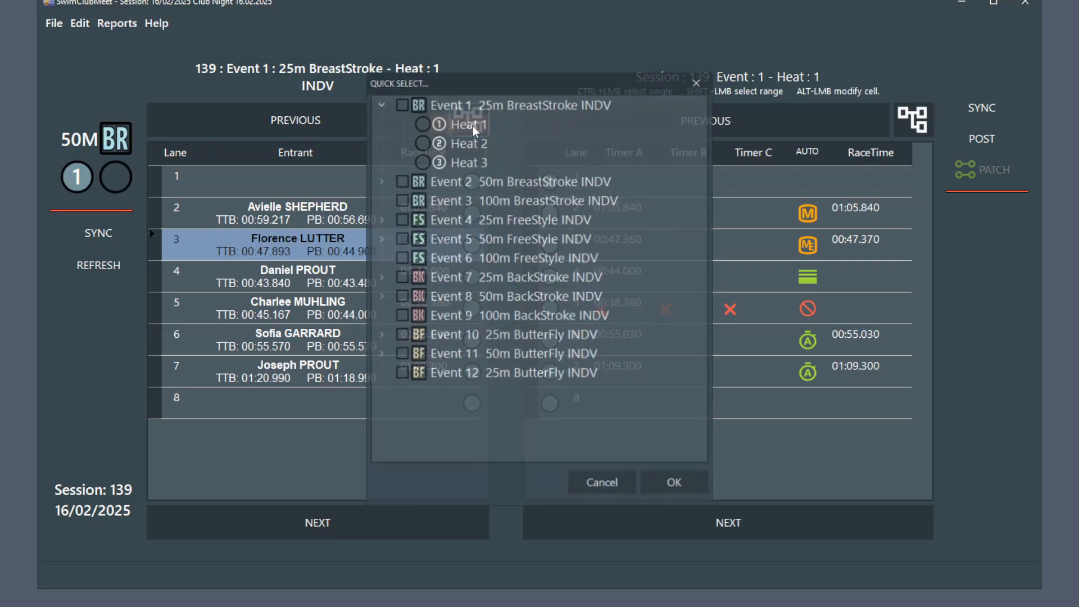
click(697, 81)
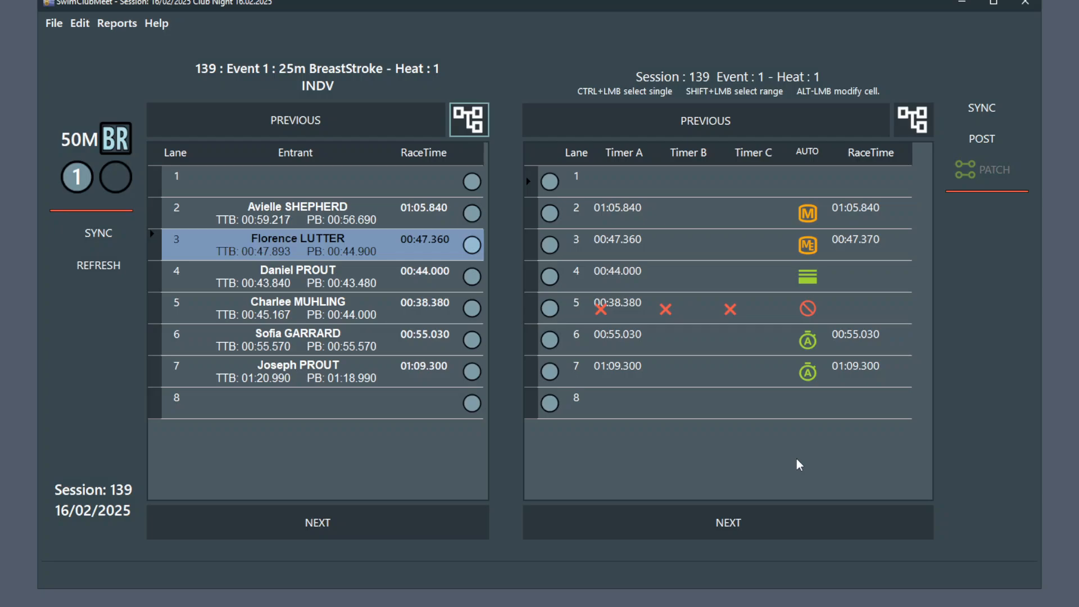
key(alt+Tab)
key(alt+Tab)
key(alt+Tab)
key(alt+Tab)
key(alt+Tab)
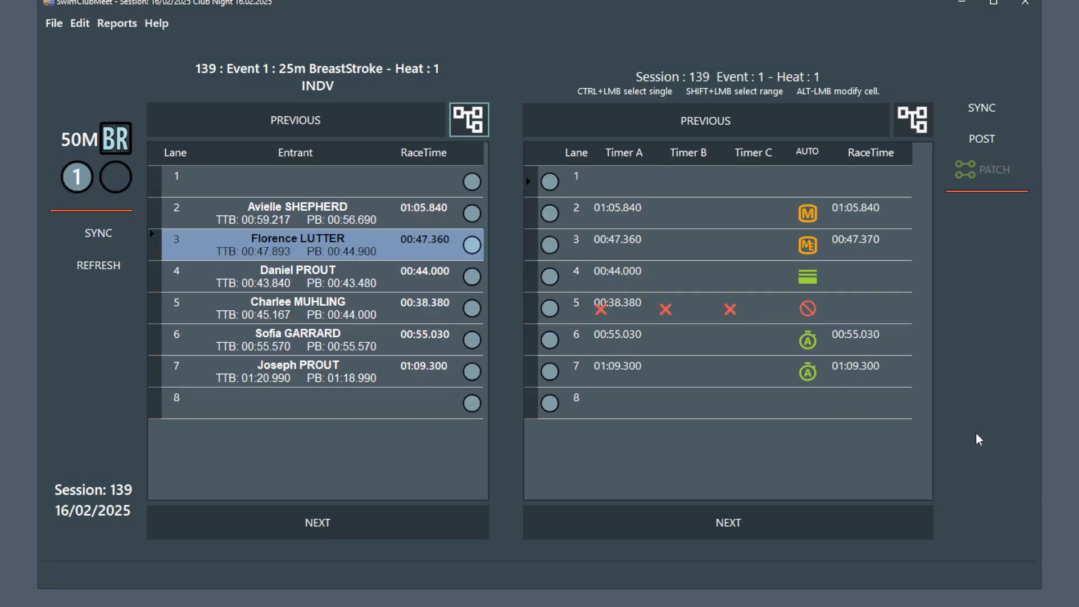